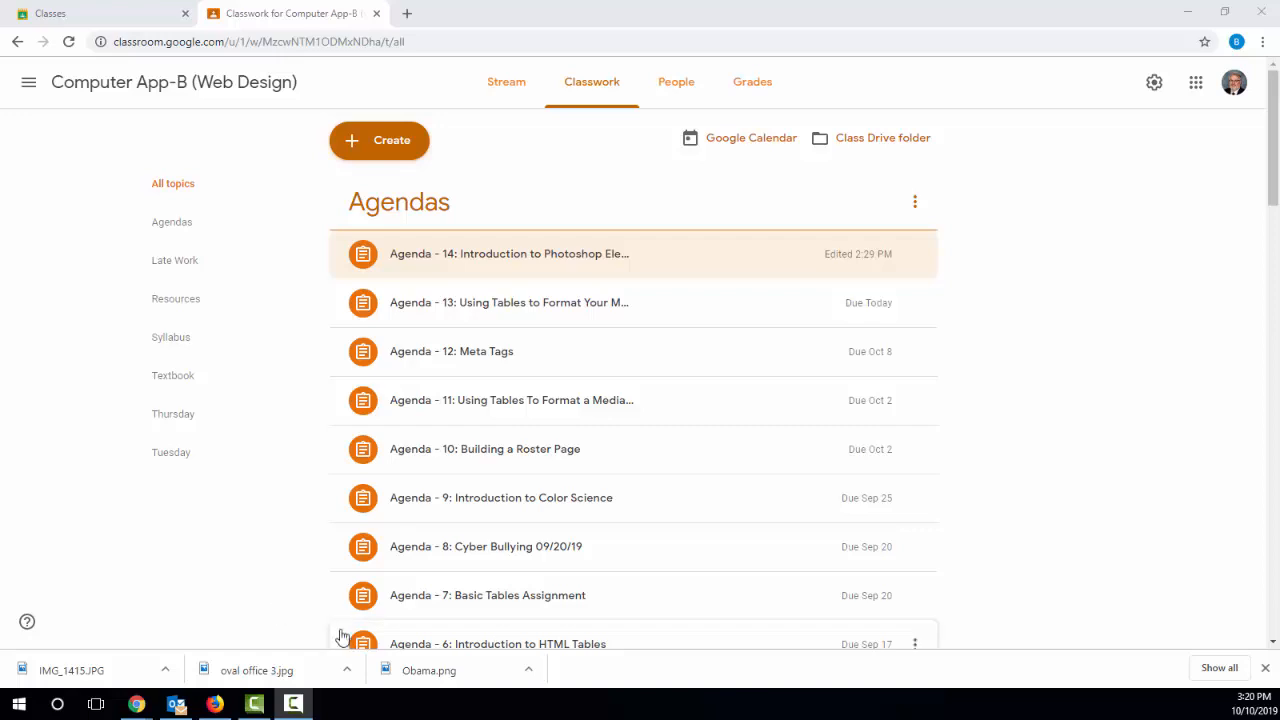
# Step: Expand the Agenda - 14 Introduction to Photoshop Elements assignment and open its attached Presidents2 Drive folder
pyautogui.click(489, 266)
pyautogui.scroll(-1, 493, 378)
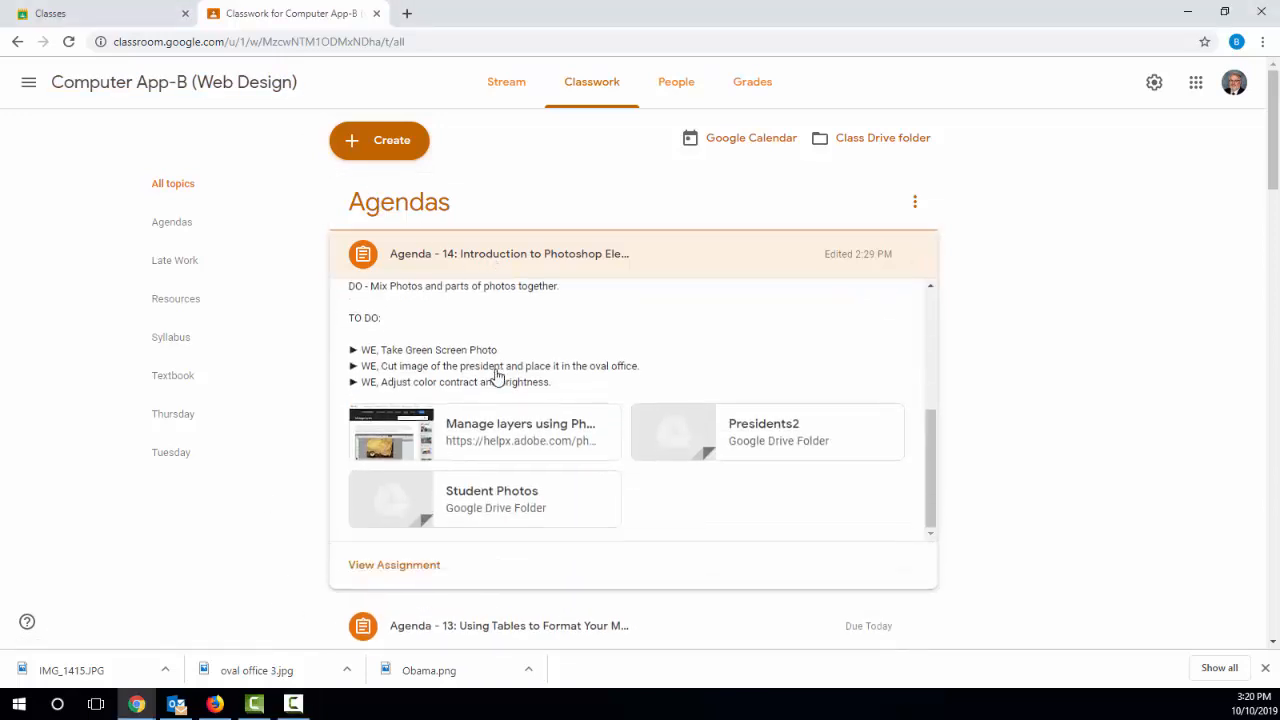
pyautogui.scroll(-1, 497, 375)
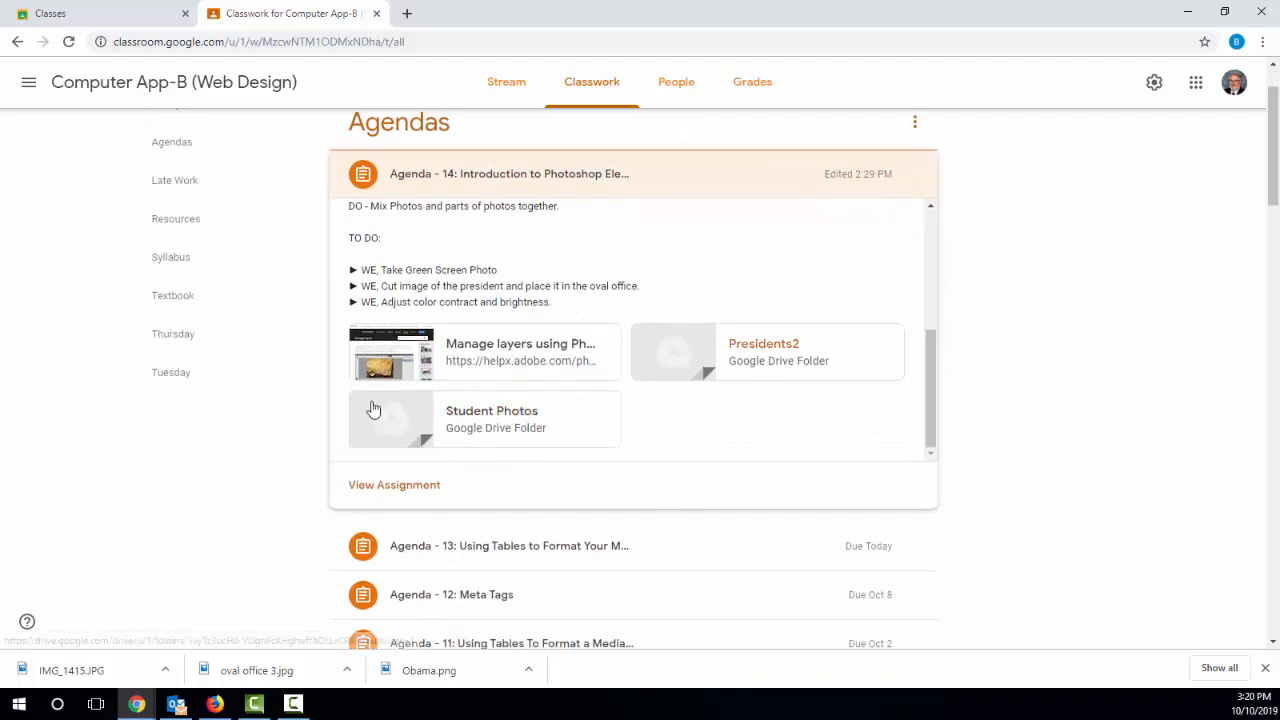
pyautogui.click(763, 355)
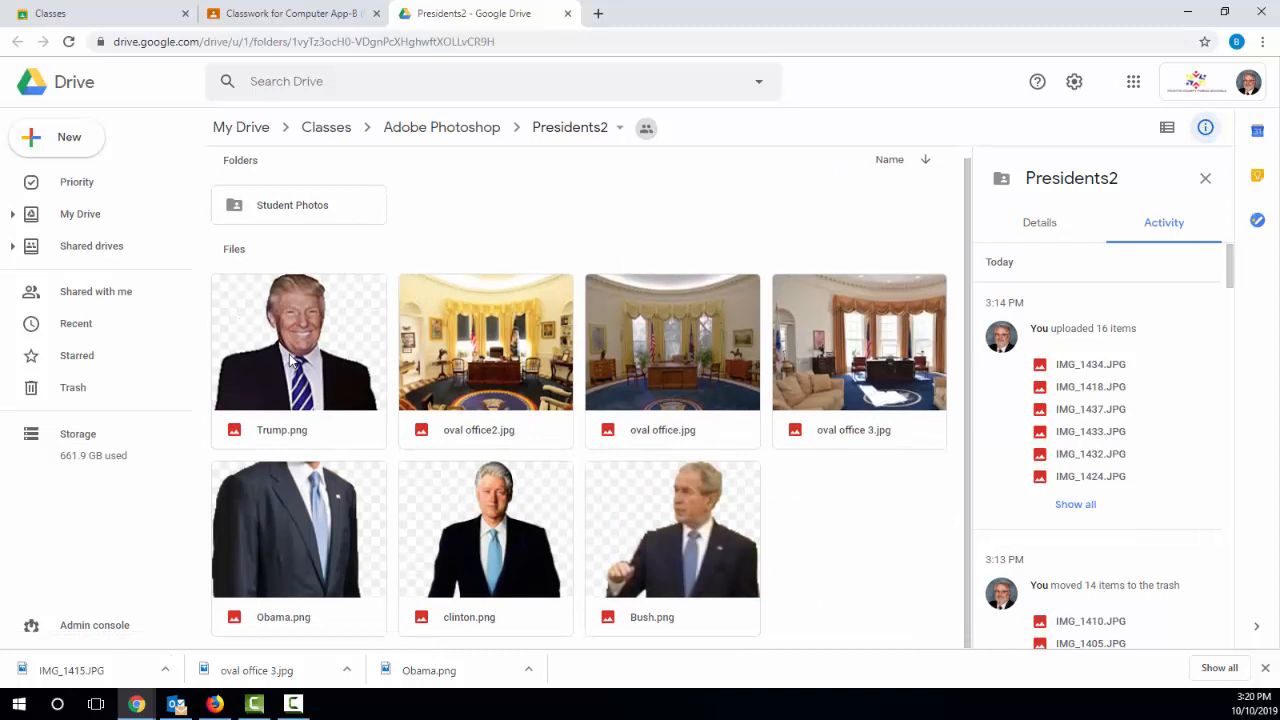
# Step: Download oval office.jpg and Bush.png from the Presidents2 folder
pyautogui.rightClick(676, 350)
pyautogui.click(747, 580)
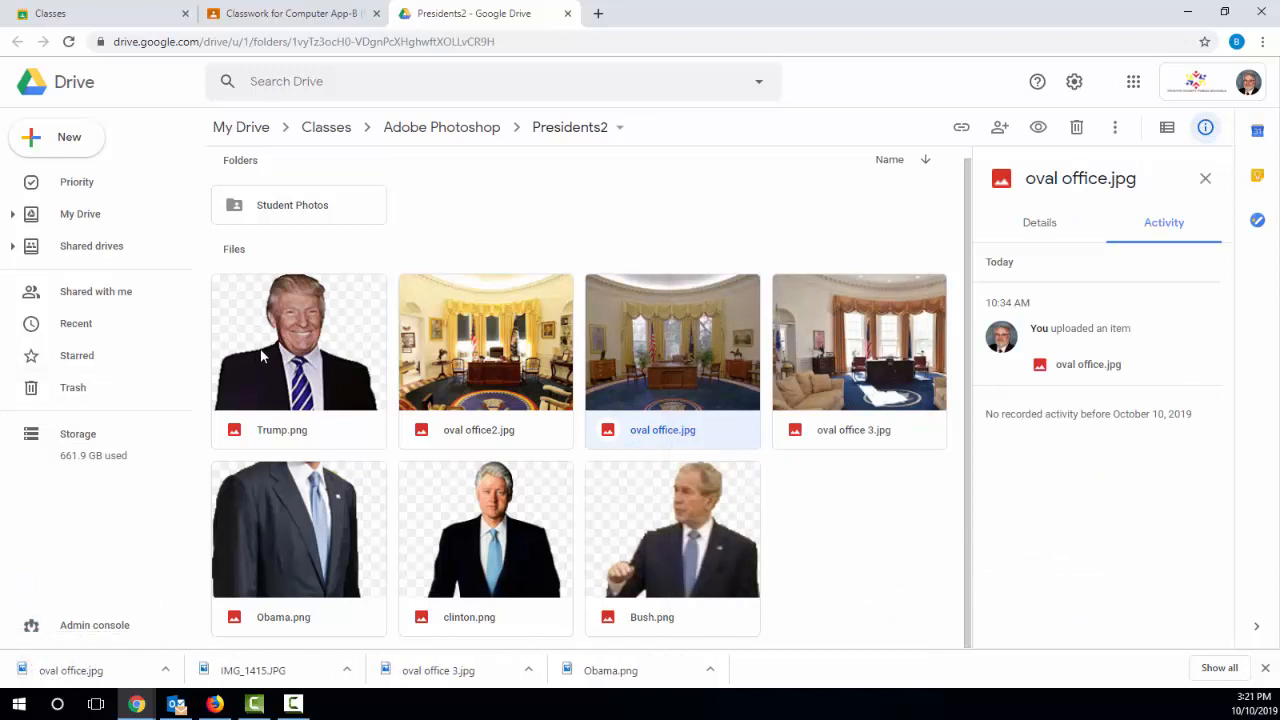
pyautogui.click(645, 502)
pyautogui.rightClick(645, 502)
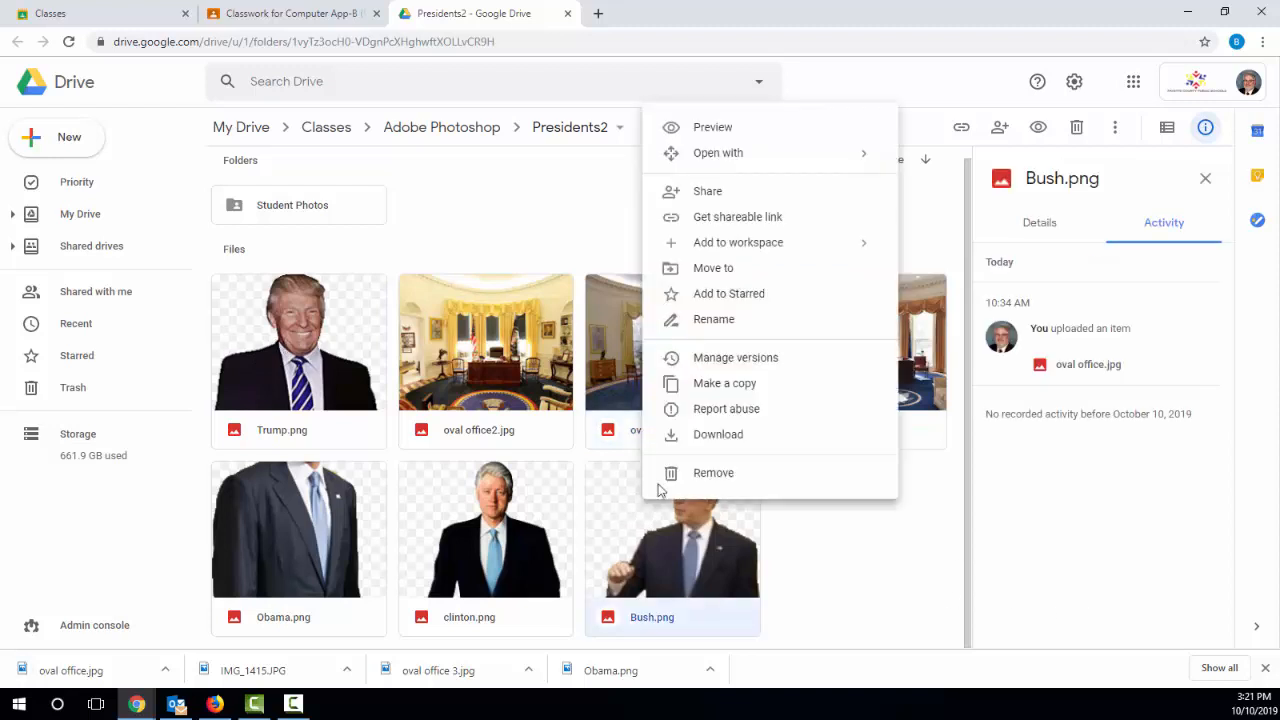
pyautogui.click(686, 435)
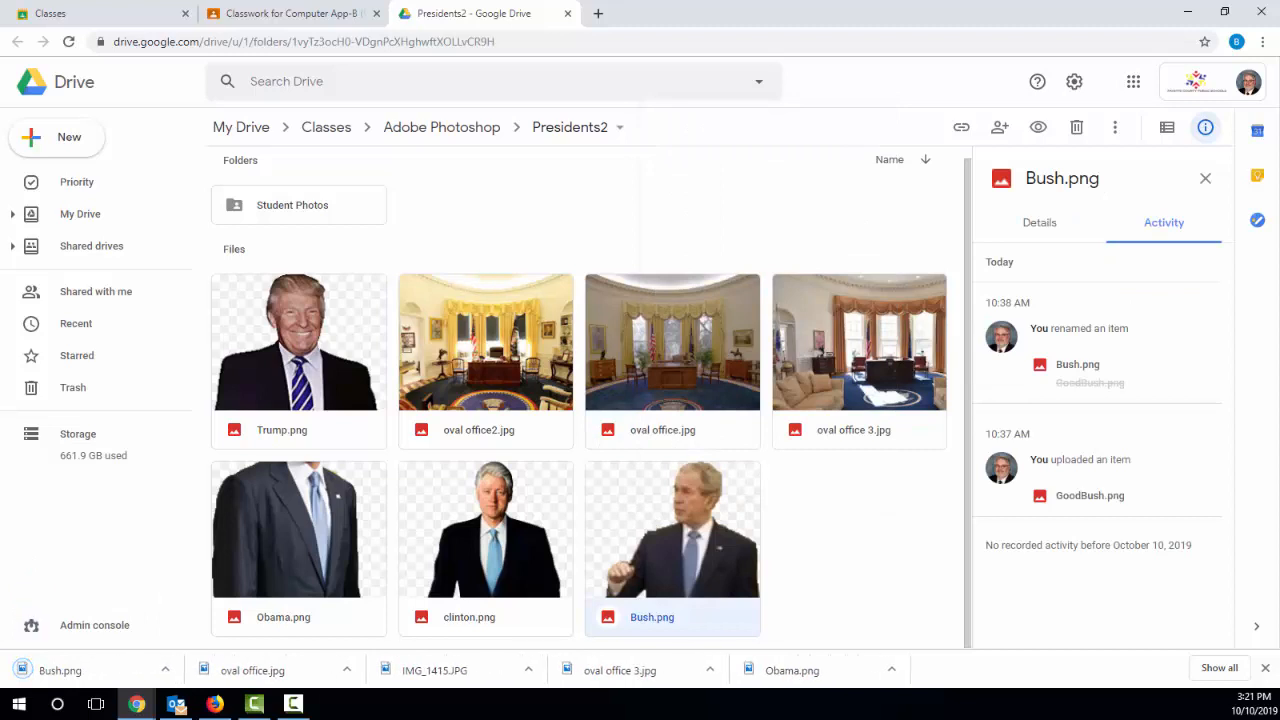
pyautogui.moveTo(247, 694)
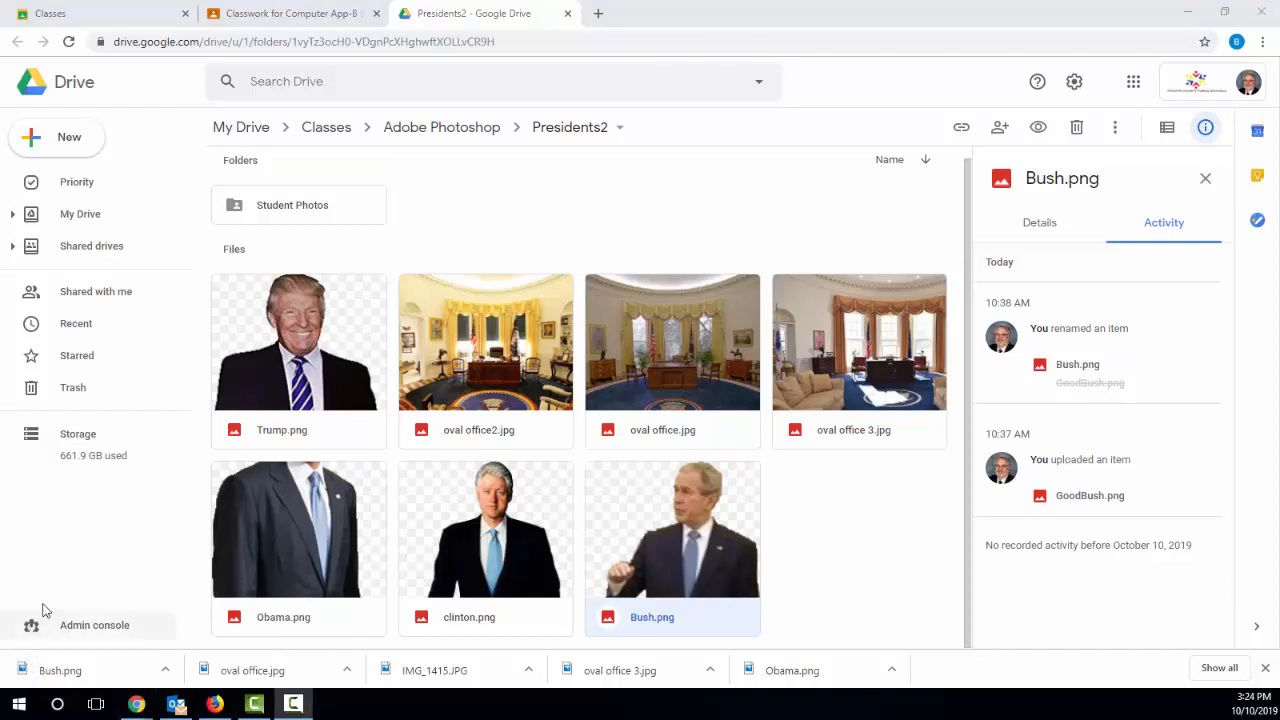
# Step: Download IMG_1437.JPG from the Student Photos subfolder and close the Drive page
pyautogui.doubleClick(277, 207)
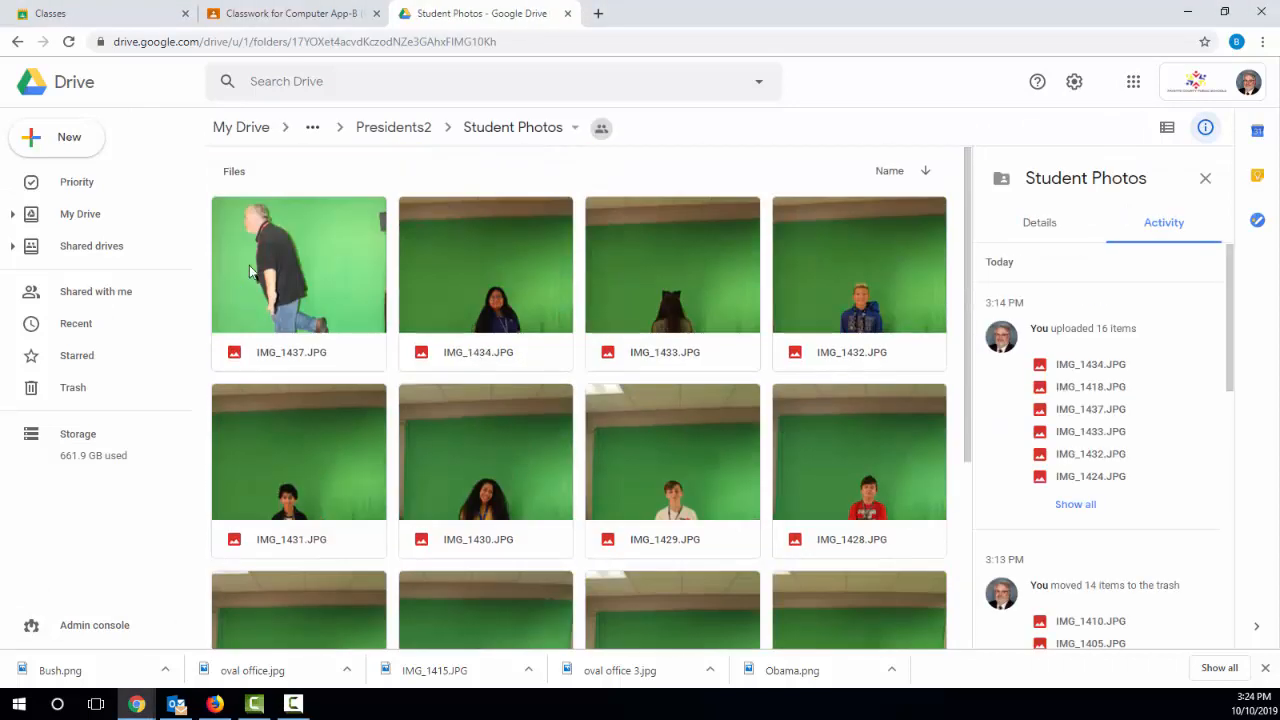
pyautogui.click(258, 270)
pyautogui.rightClick(258, 270)
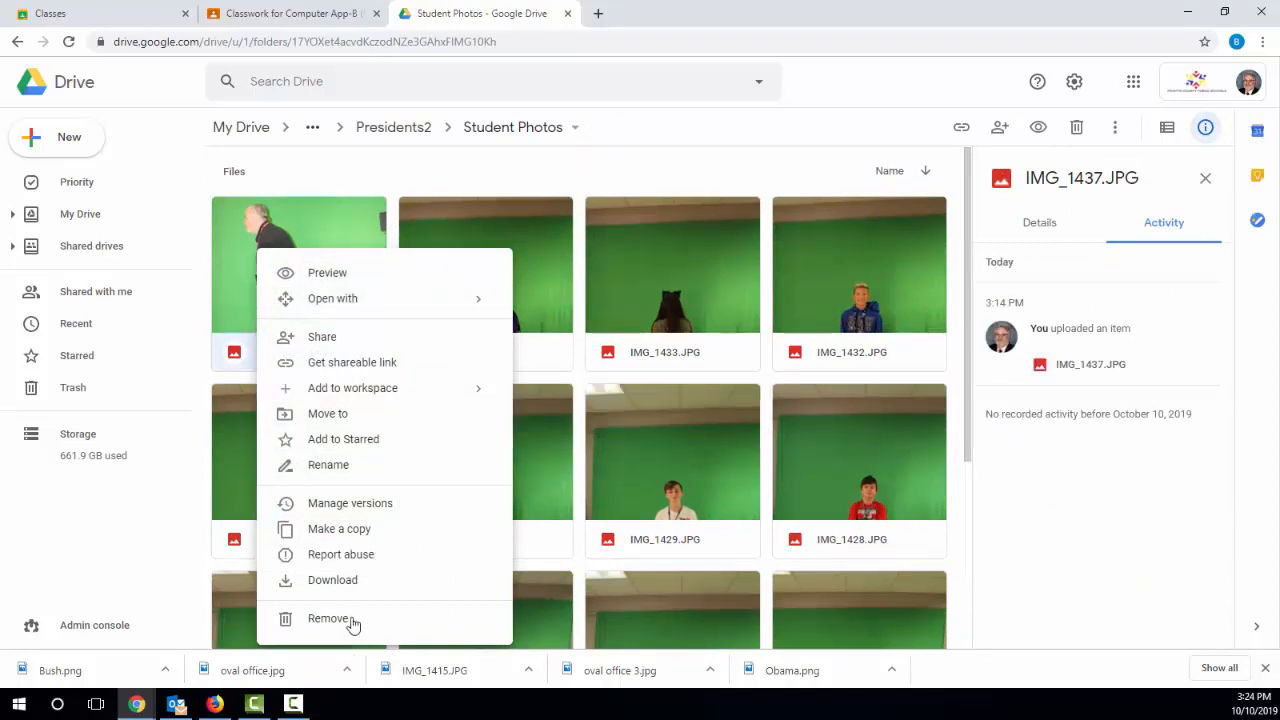
pyautogui.click(350, 588)
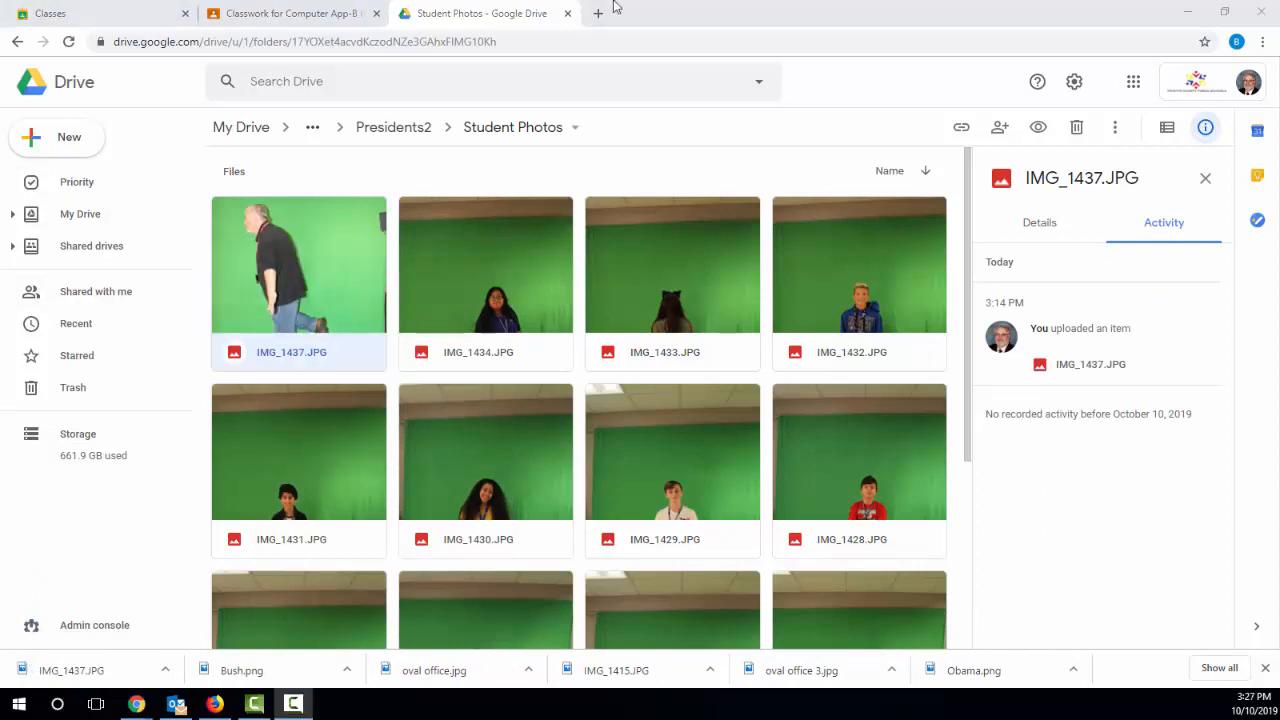
pyautogui.click(567, 14)
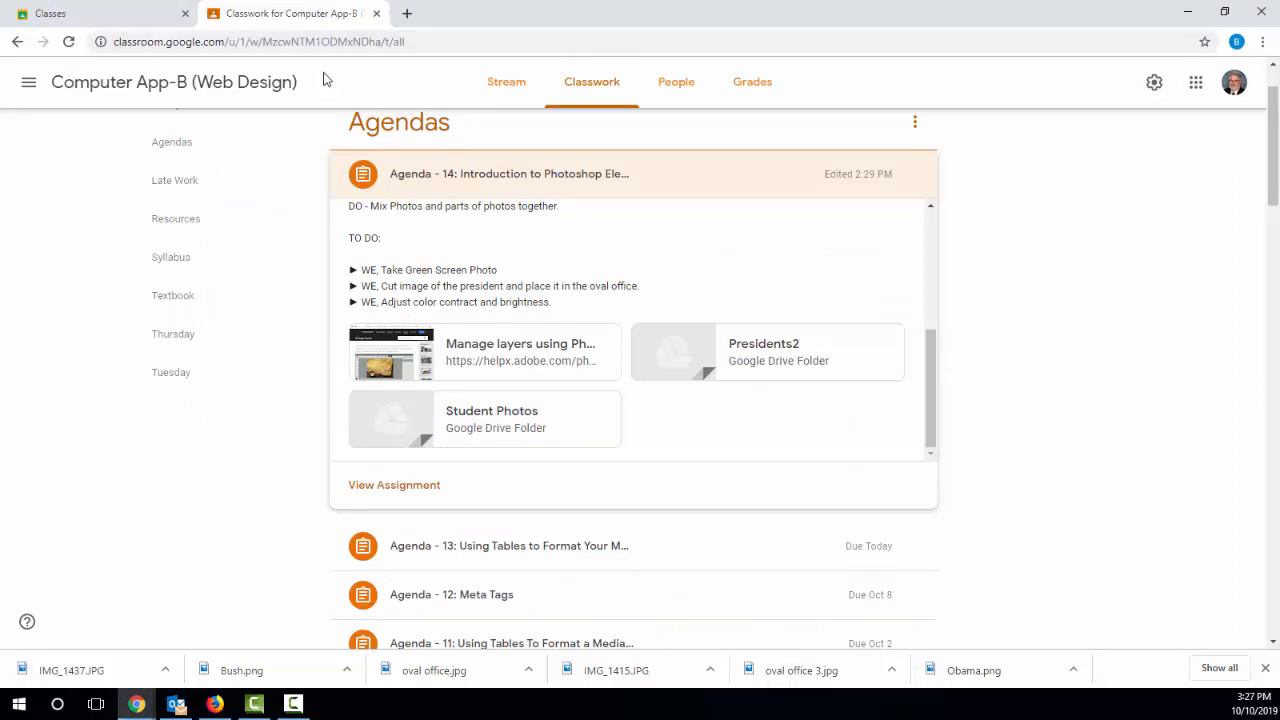
# Step: Open the Downloads folder in File Explorer
pyautogui.click(19, 709)
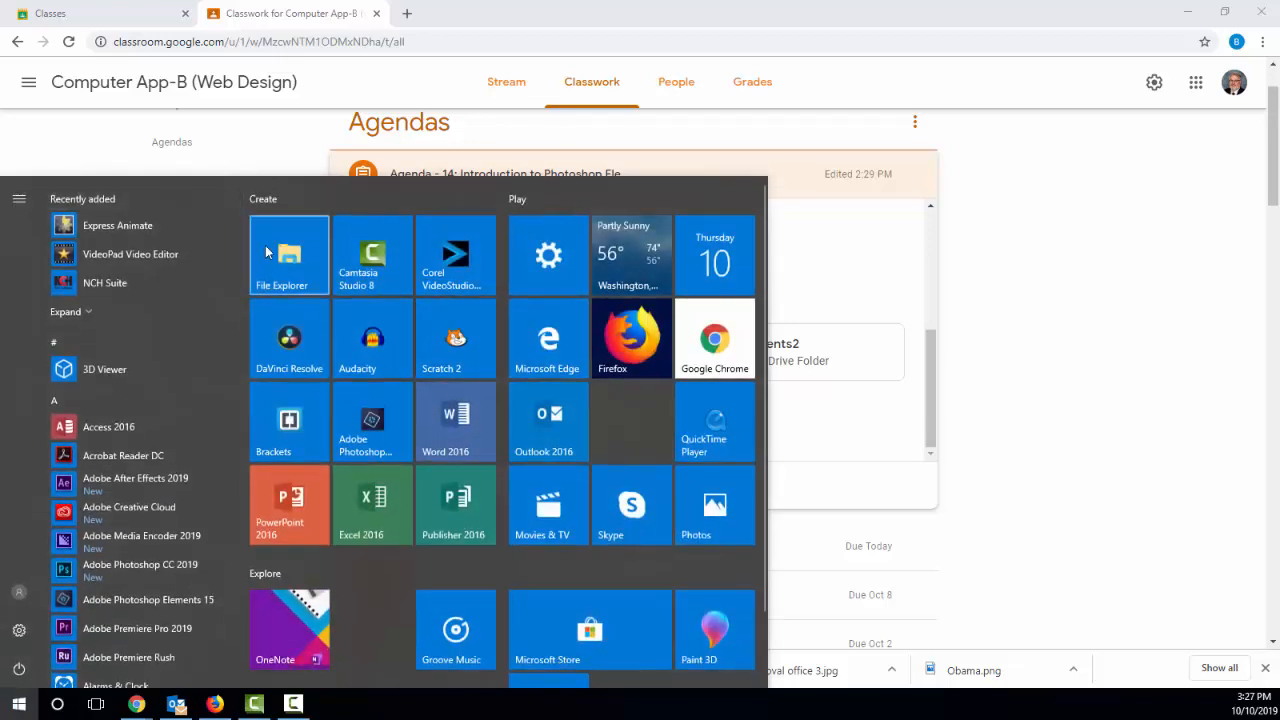
pyautogui.click(263, 265)
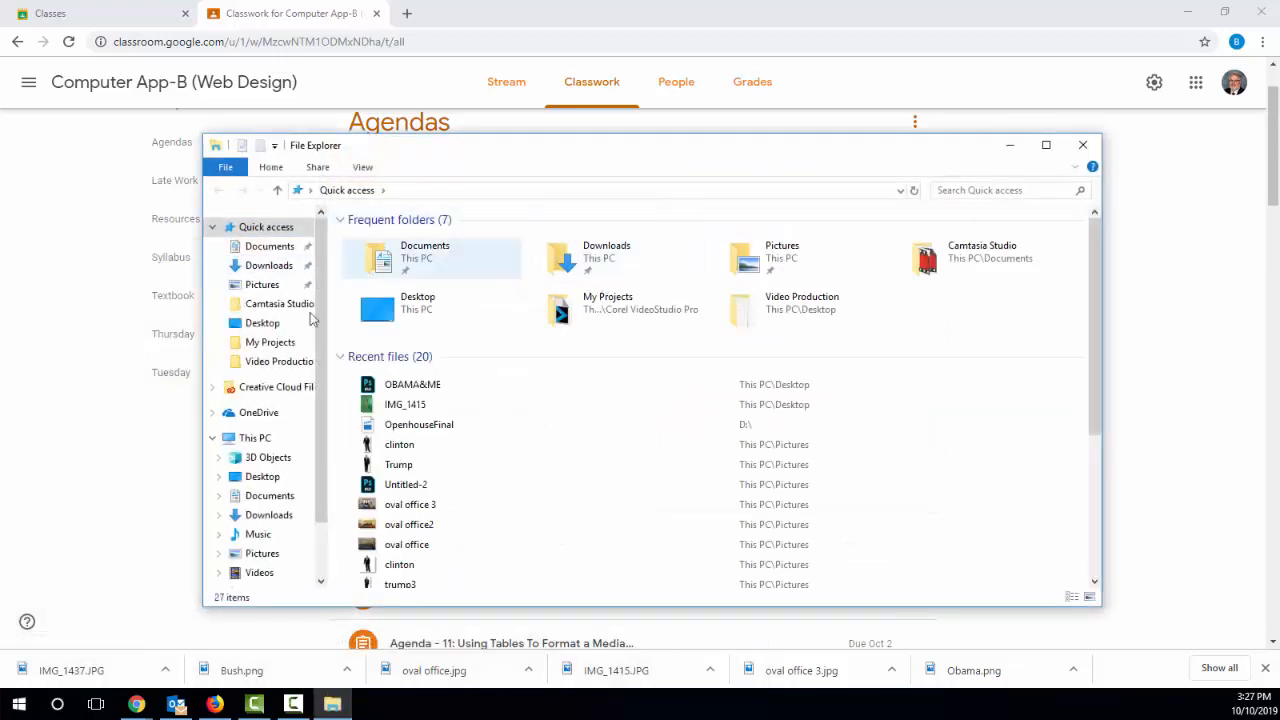
pyautogui.click(258, 267)
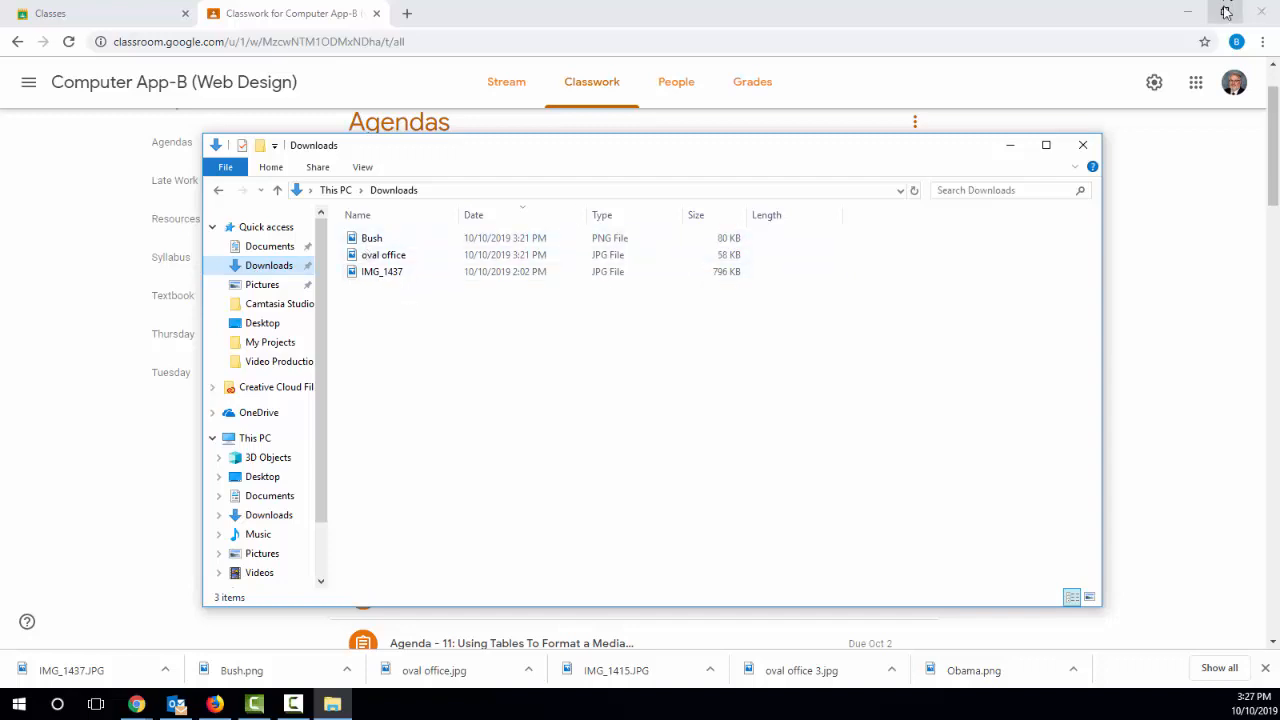
# Step: Close the remaining Classroom pages and move Bush, oval office and IMG_1437 from Downloads to the desktop, closing the folder window
pyautogui.click(376, 13)
pyautogui.click(376, 13)
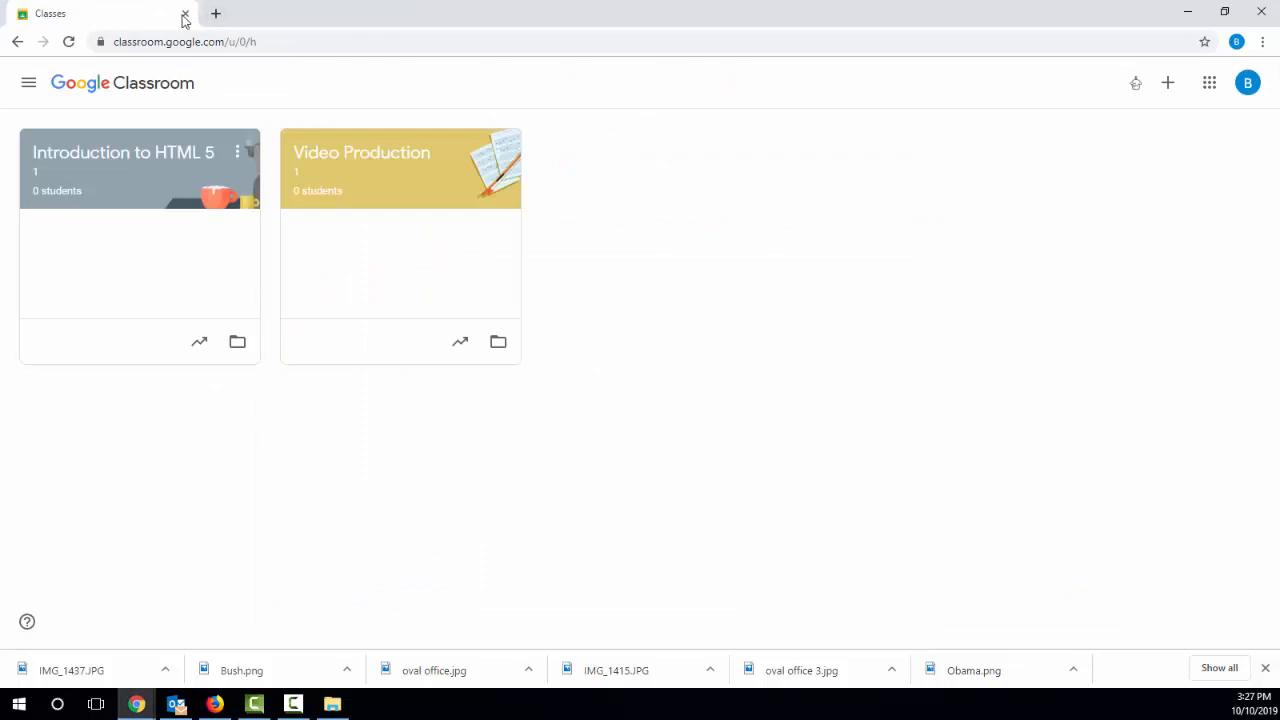
pyautogui.click(185, 14)
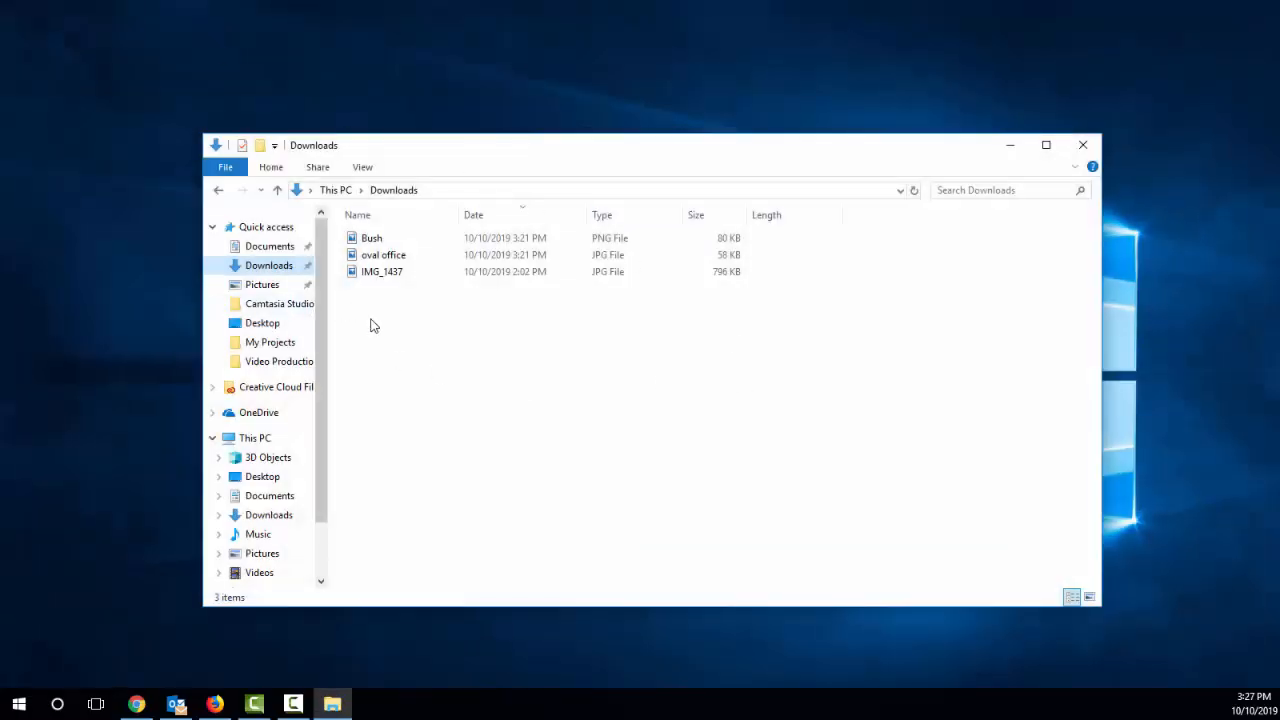
pyautogui.moveTo(374, 318); pyautogui.dragTo(564, 110)
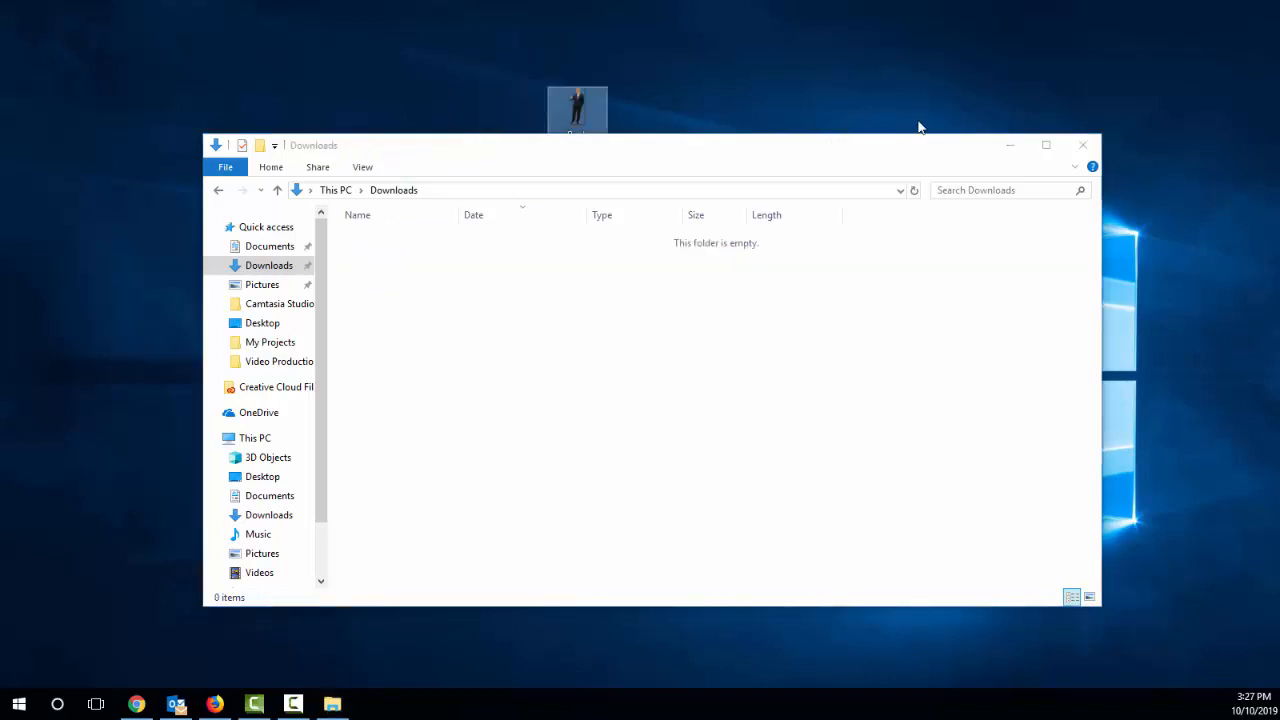
pyautogui.click(1083, 145)
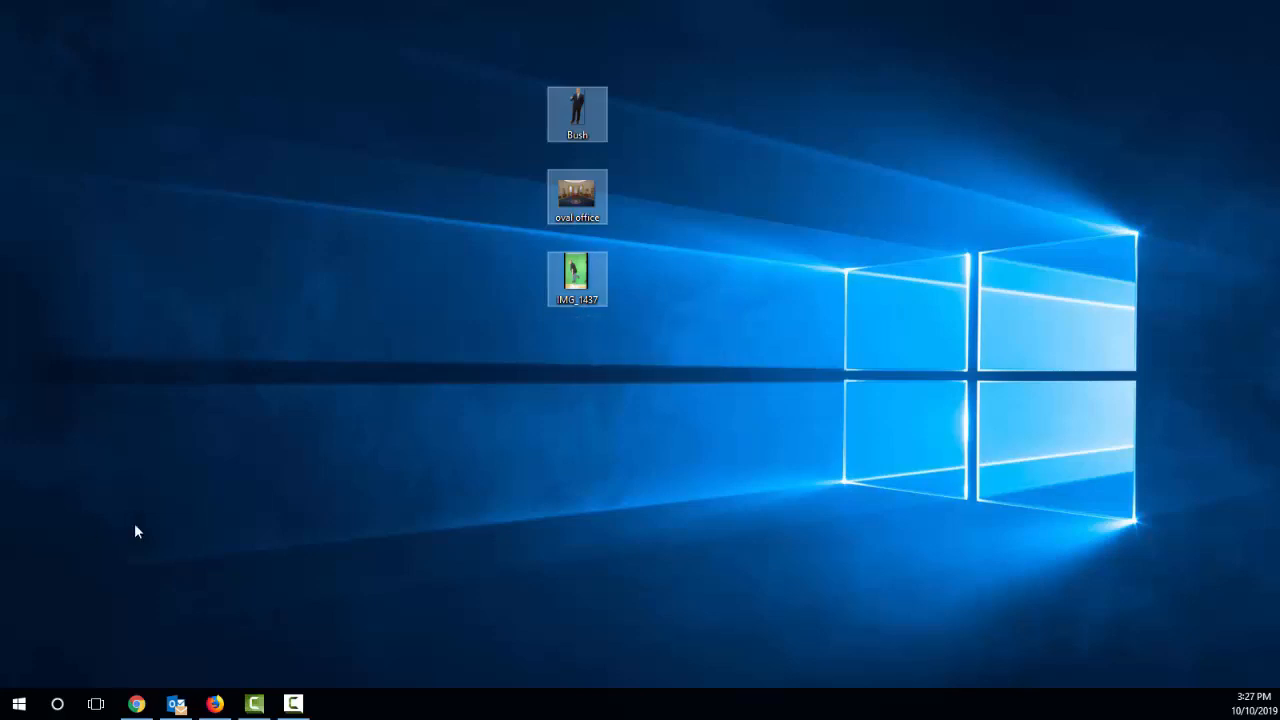
# Step: Launch Adobe Photoshop Elements 15 and start its Photo Editor
pyautogui.click(18, 705)
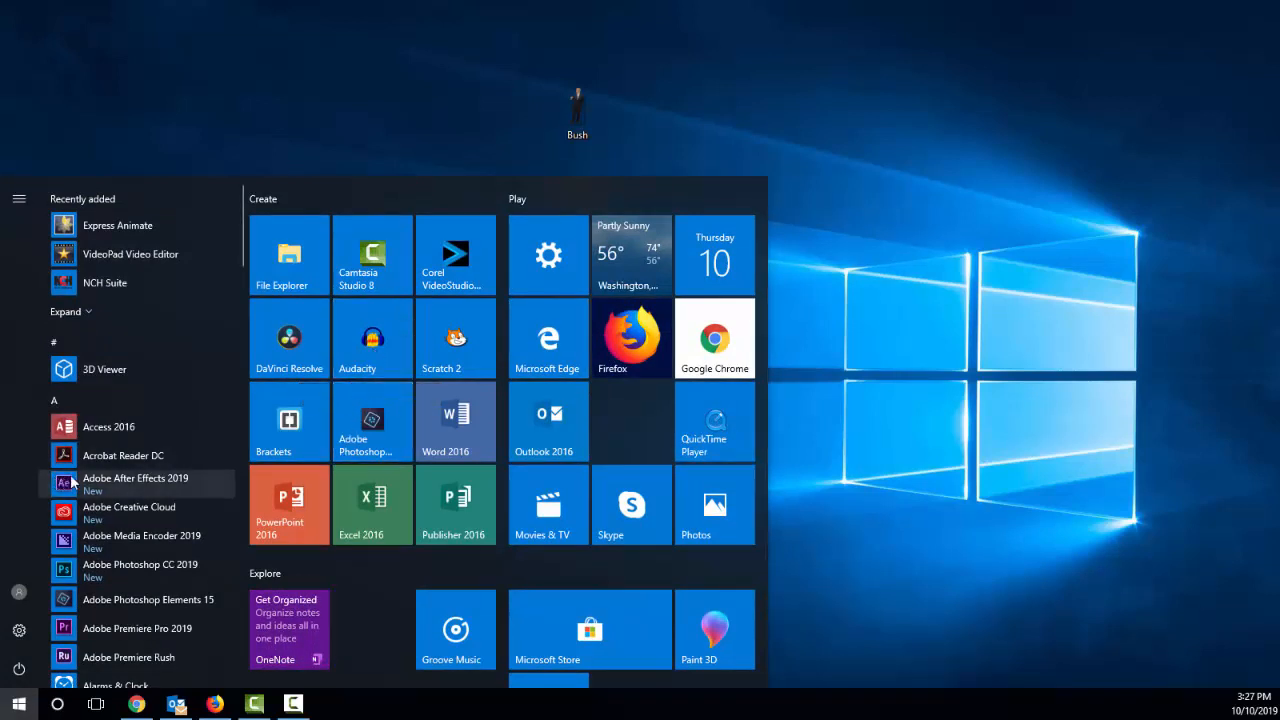
pyautogui.scroll(-2, 72, 483)
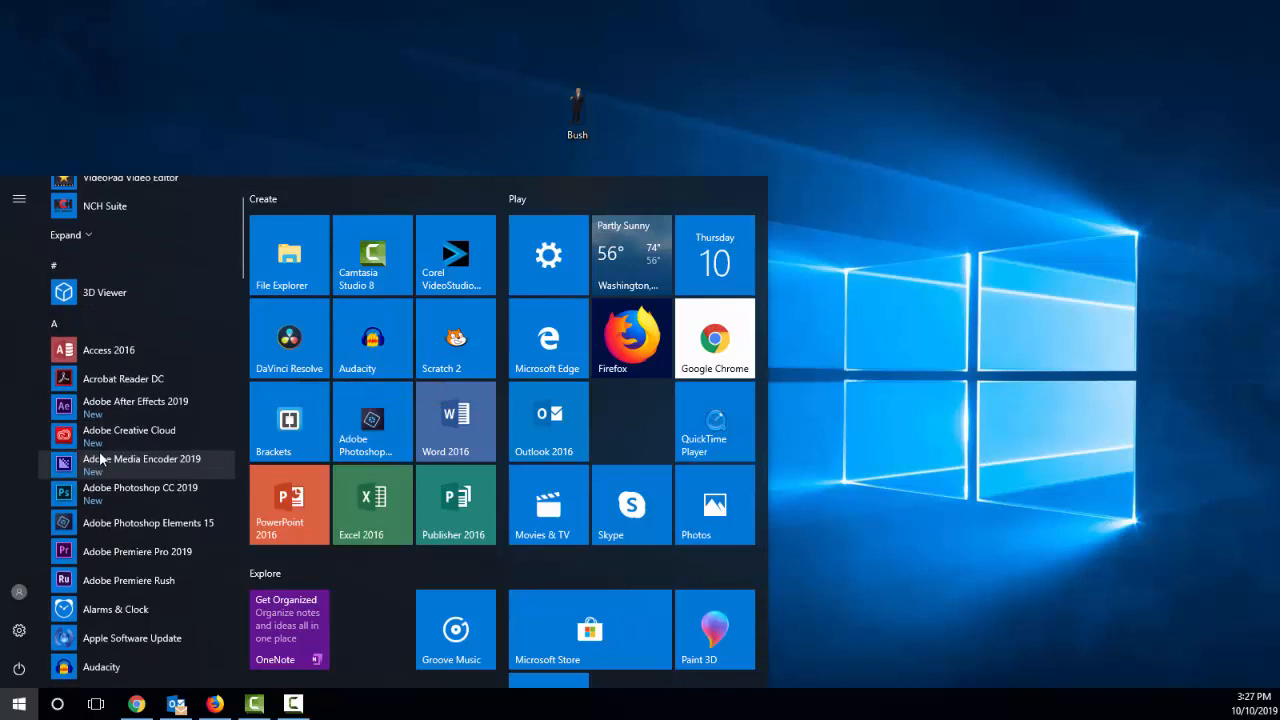
pyautogui.click(180, 526)
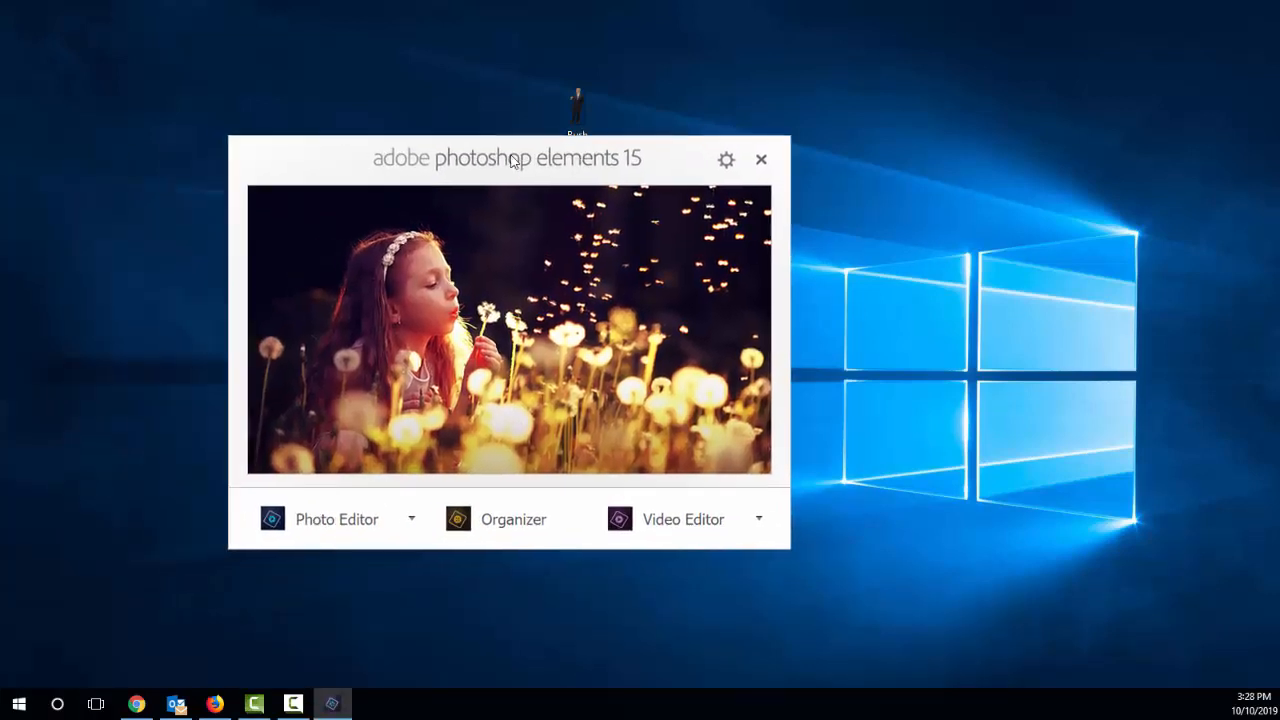
pyautogui.moveTo(612, 158); pyautogui.dragTo(674, 159)
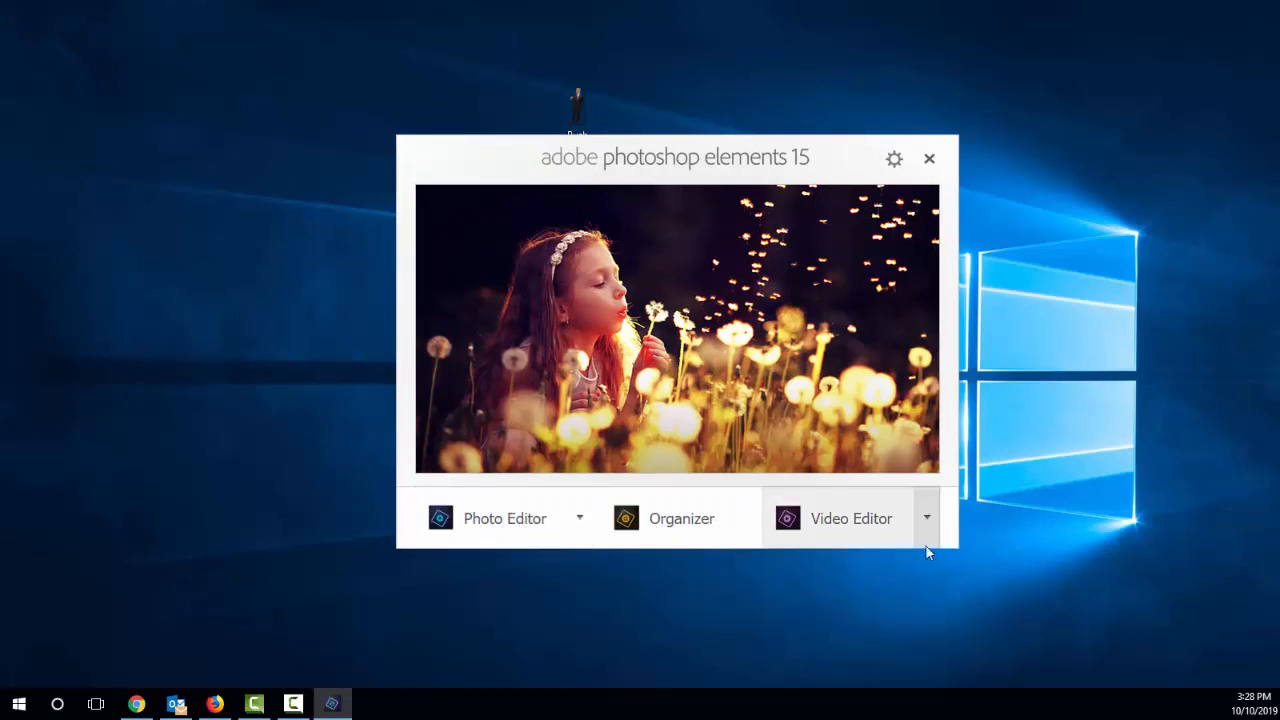
pyautogui.click(505, 519)
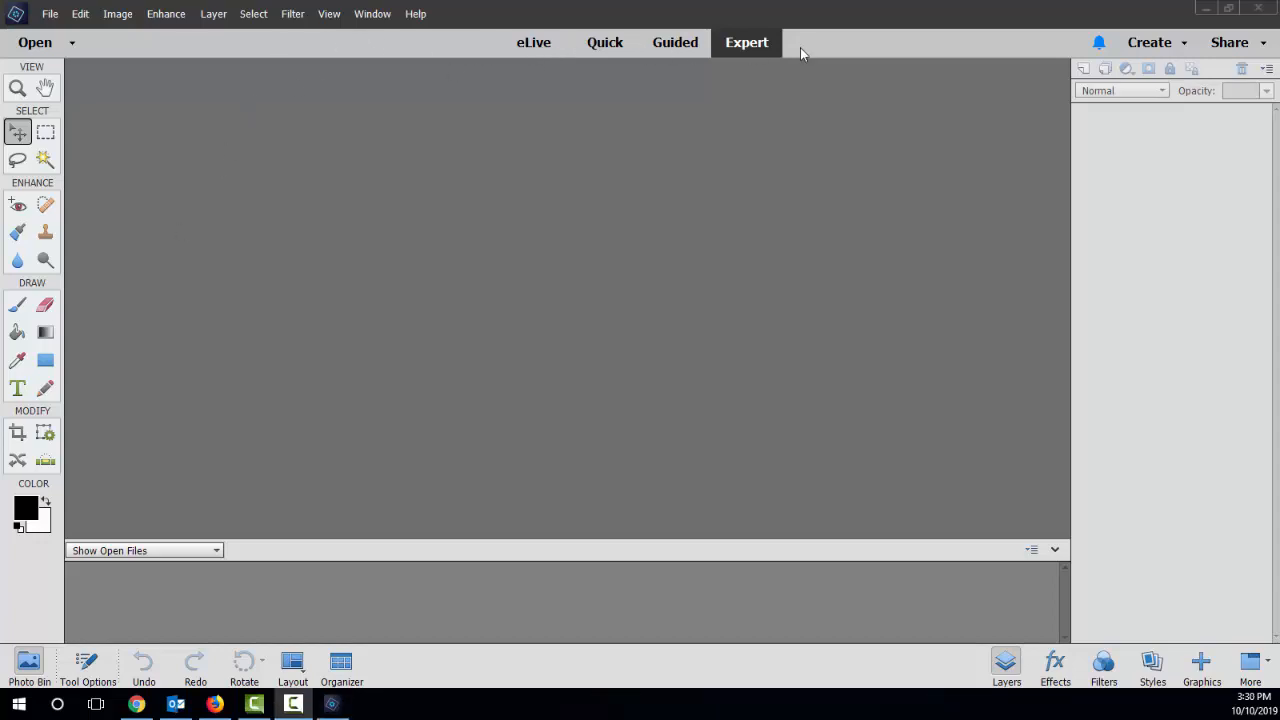
# Step: Look through the eLive, Quick and Guided workspaces and return to the Expert workspace
pyautogui.click(529, 43)
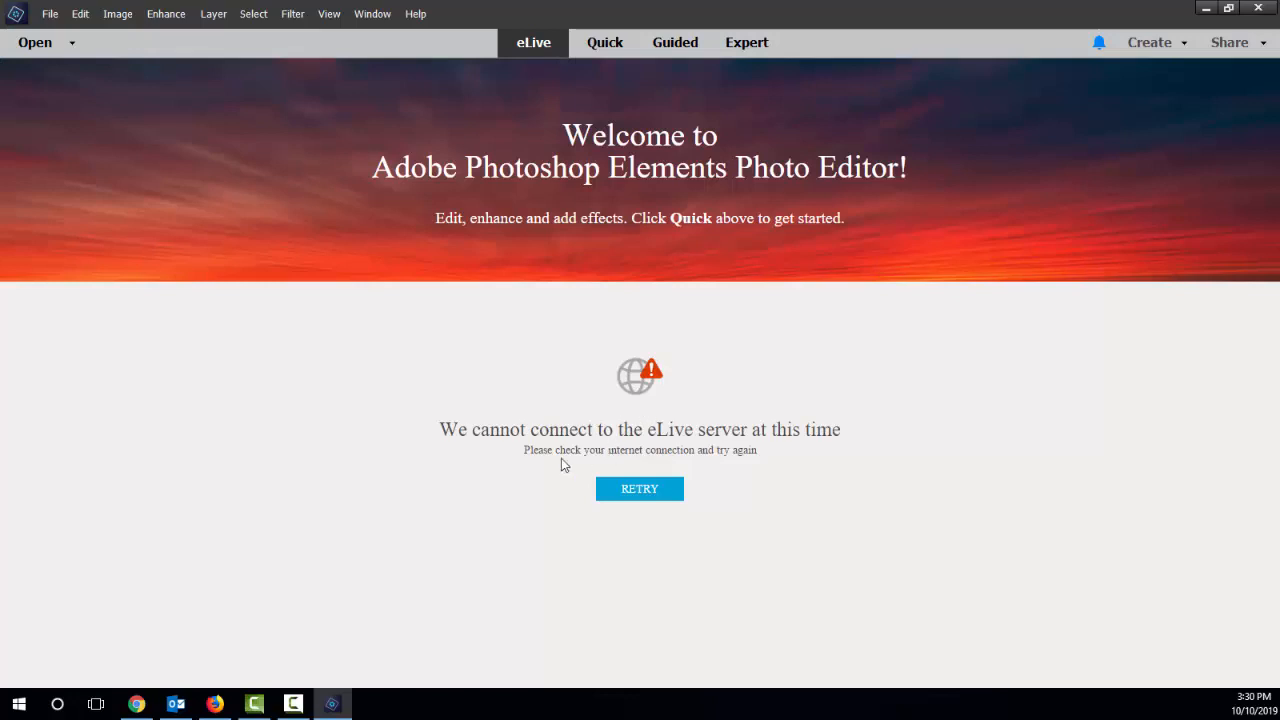
pyautogui.click(605, 45)
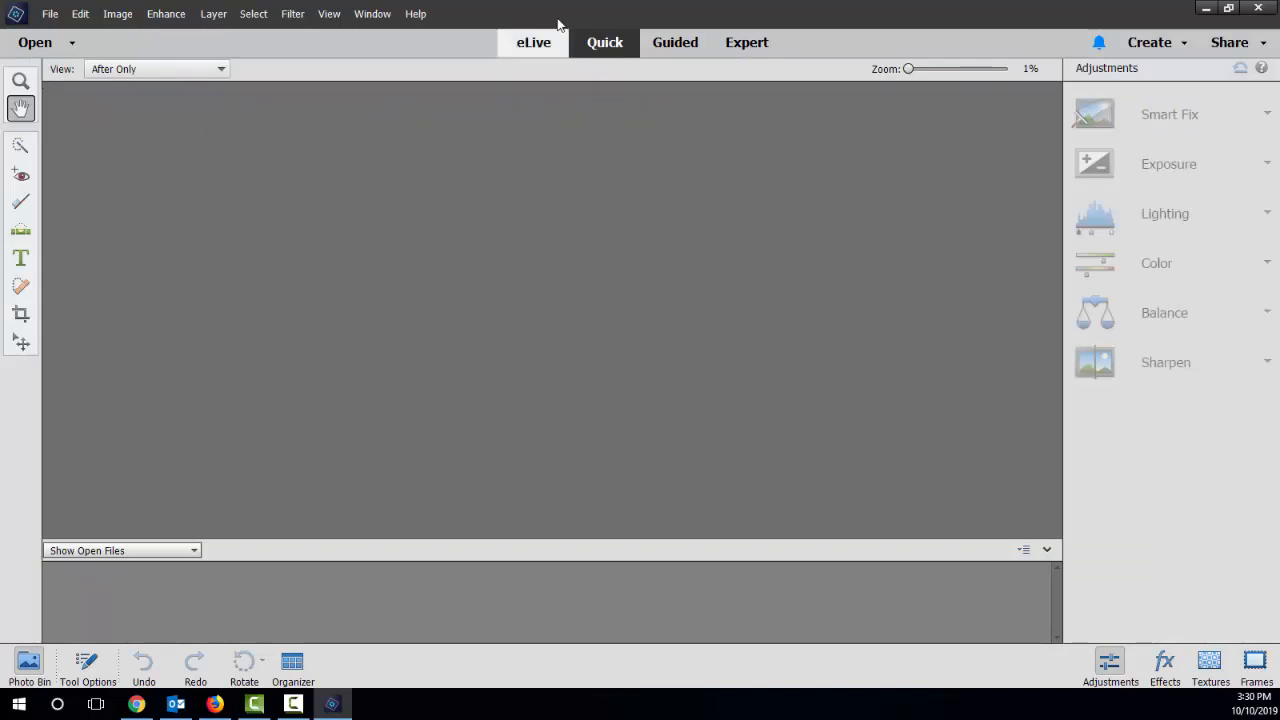
pyautogui.click(688, 43)
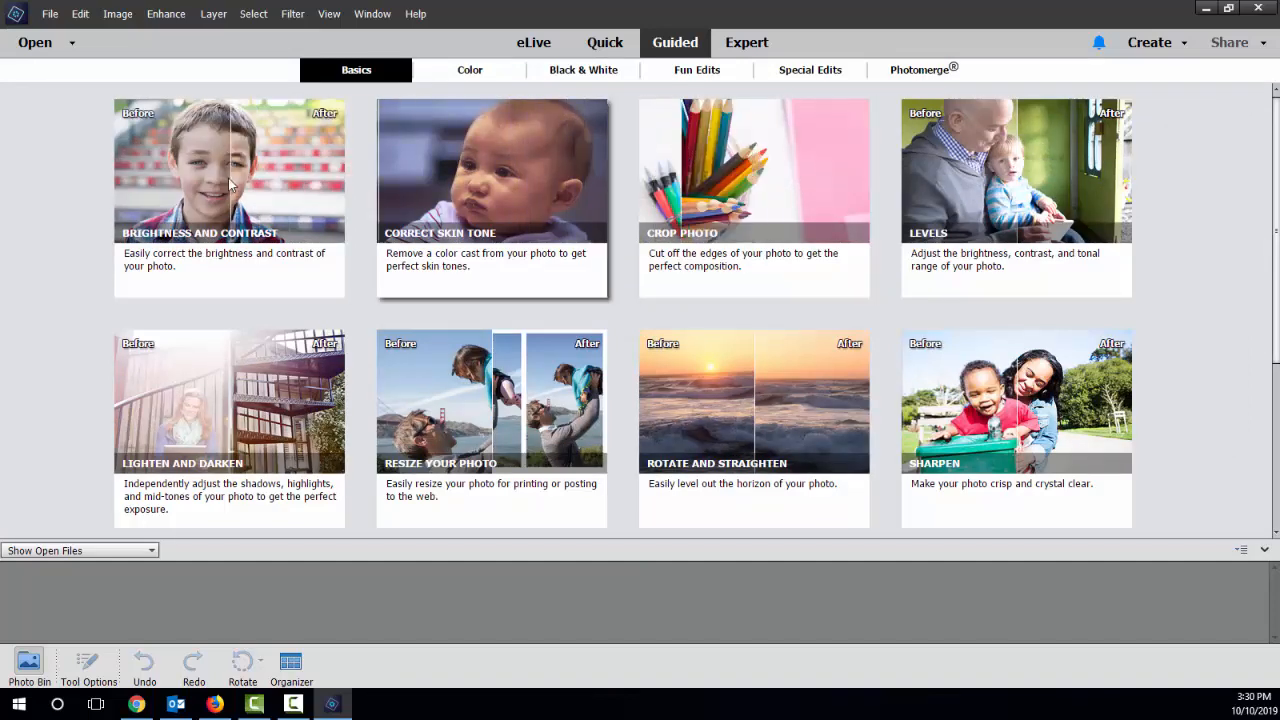
pyautogui.click(742, 50)
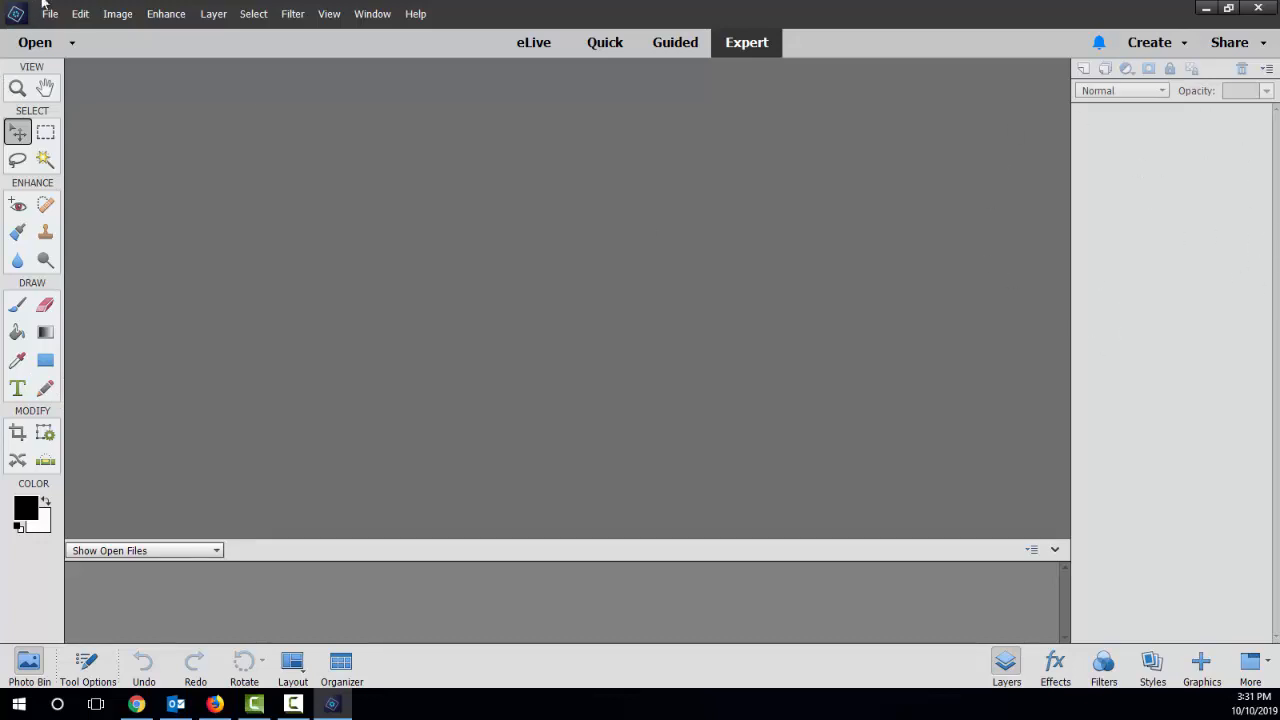
pyautogui.click(329, 17)
pyautogui.moveTo(355, 15)
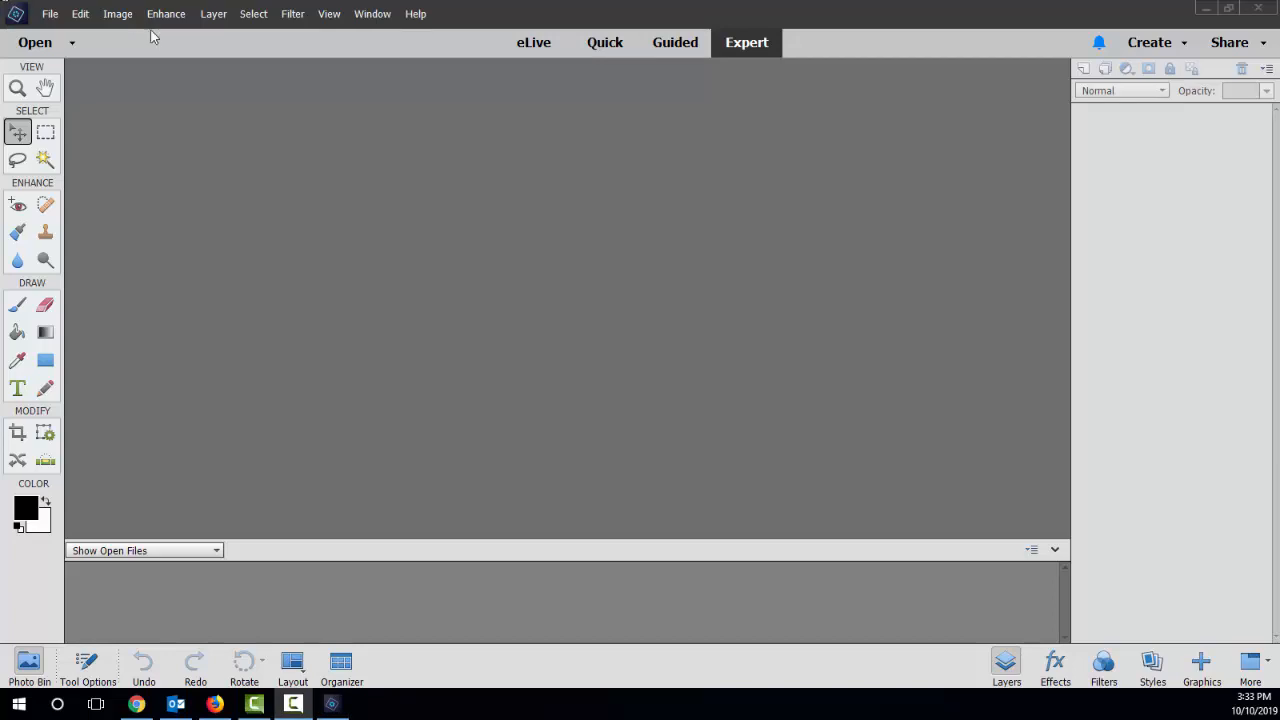
# Step: Open the desktop images Bush, IMG_1437 and oval office together in the editor
pyautogui.click(56, 13)
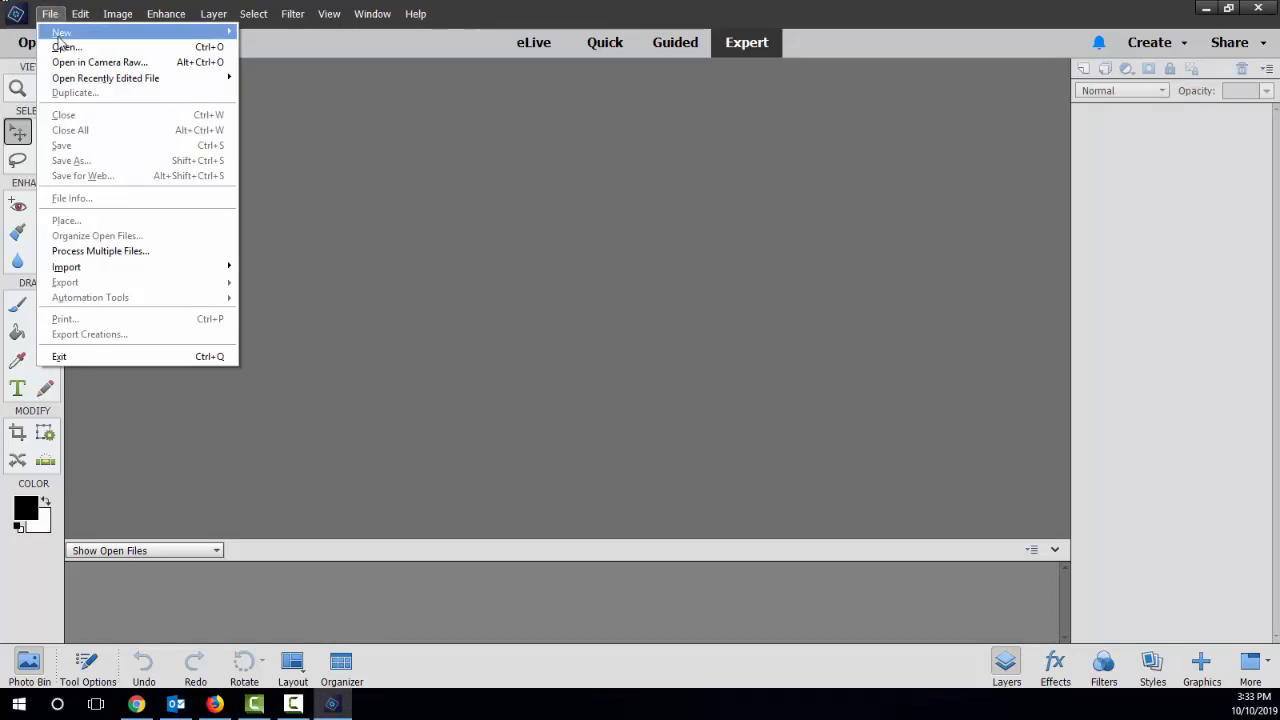
pyautogui.click(60, 47)
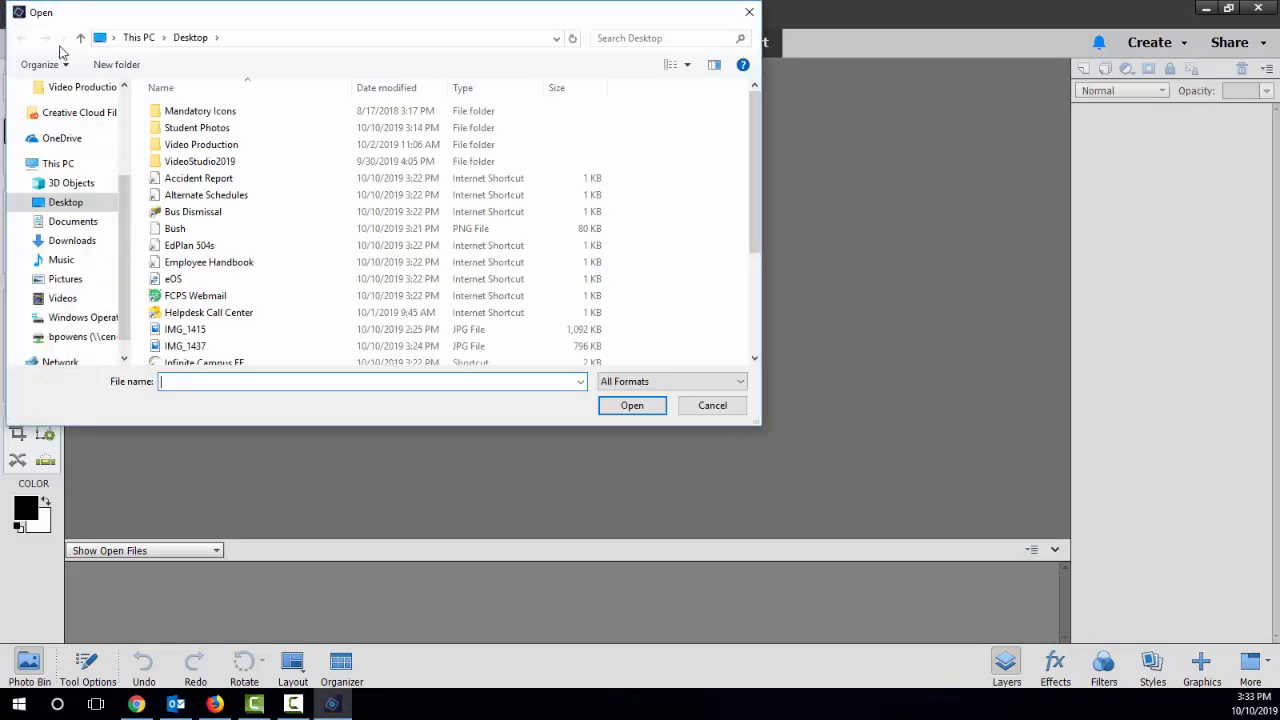
pyautogui.click(180, 232)
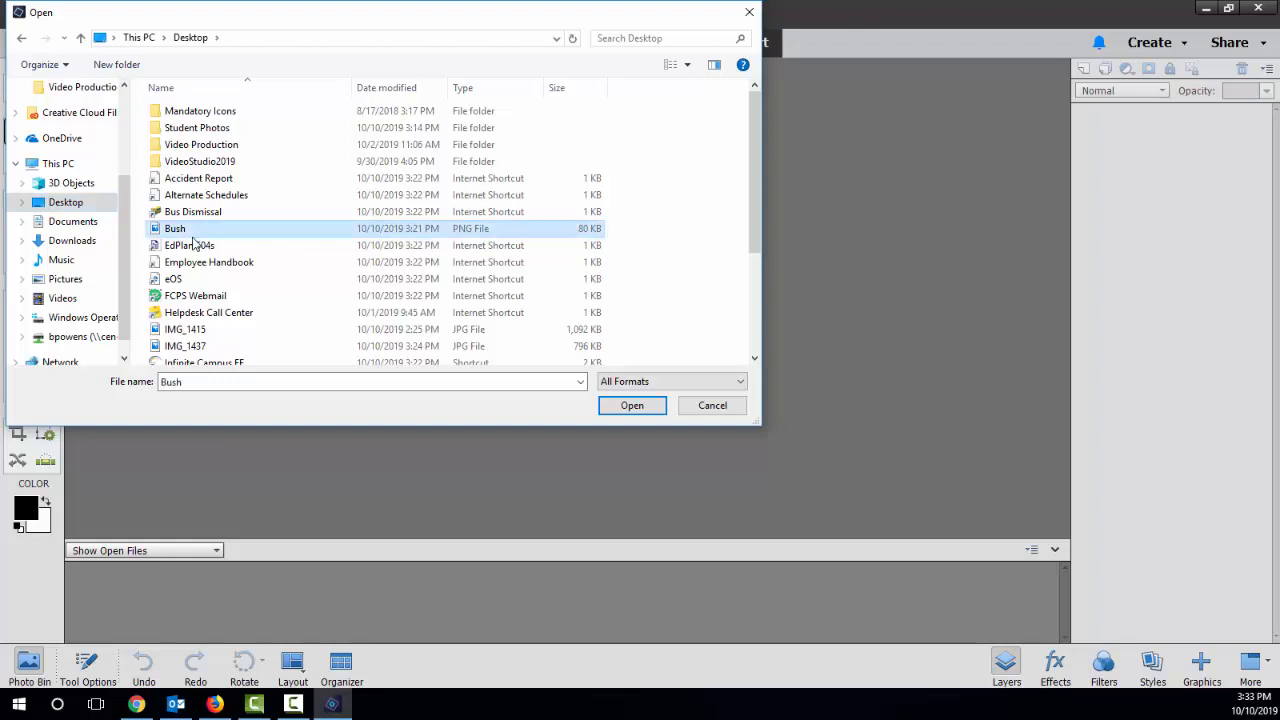
pyautogui.scroll(-1, 185, 250)
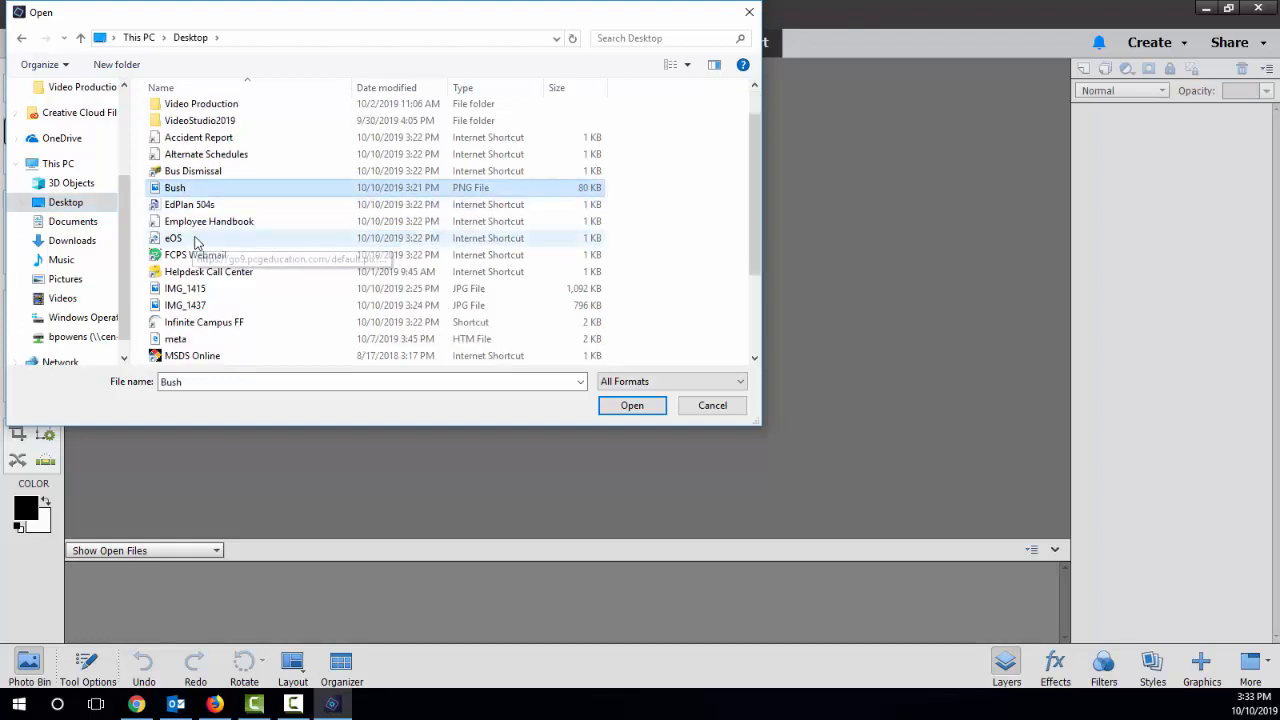
pyautogui.keyDown('ctrl'); pyautogui.click(169, 309); pyautogui.keyUp('ctrl')
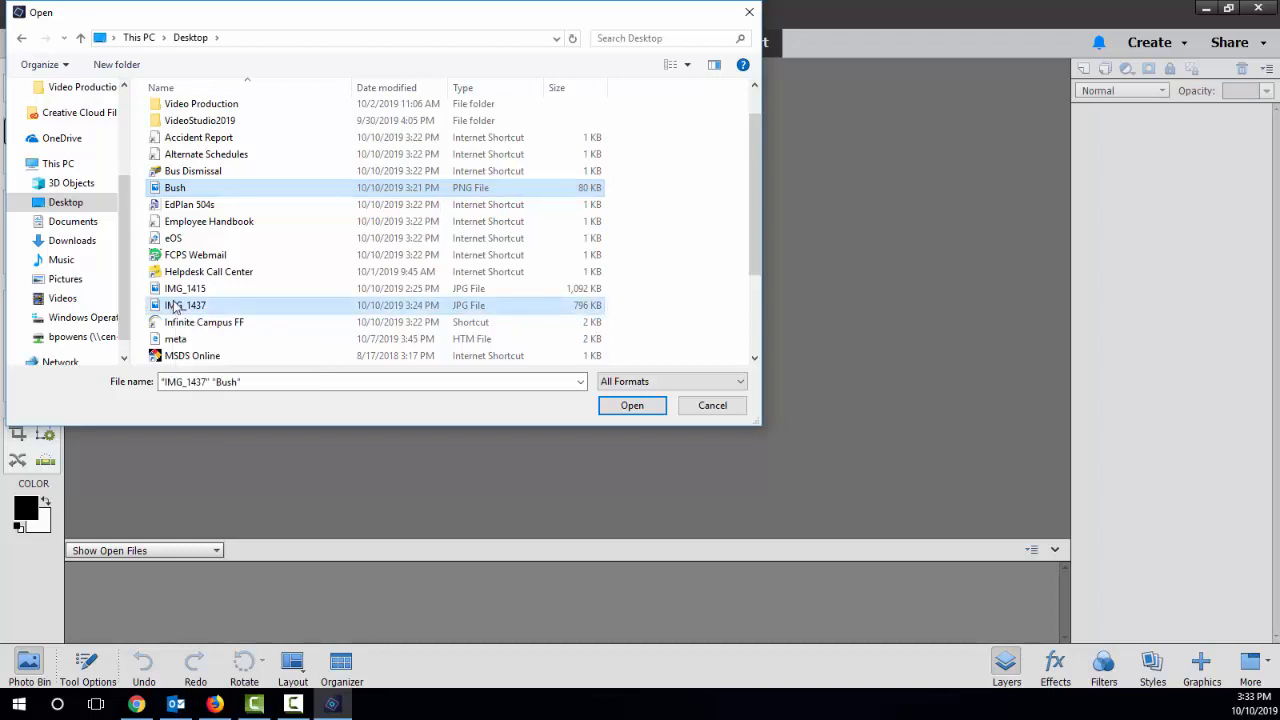
pyautogui.scroll(-1, 205, 308)
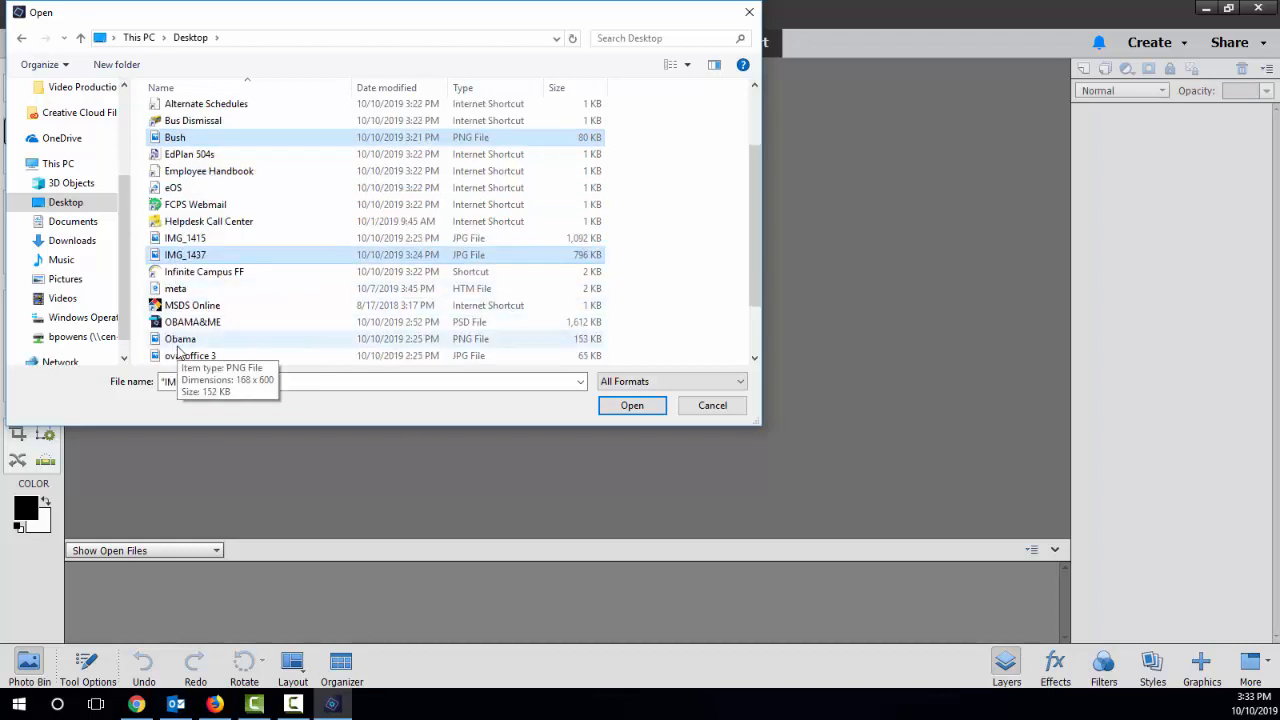
pyautogui.scroll(-1, 222, 295)
pyautogui.scroll(-1, 248, 315)
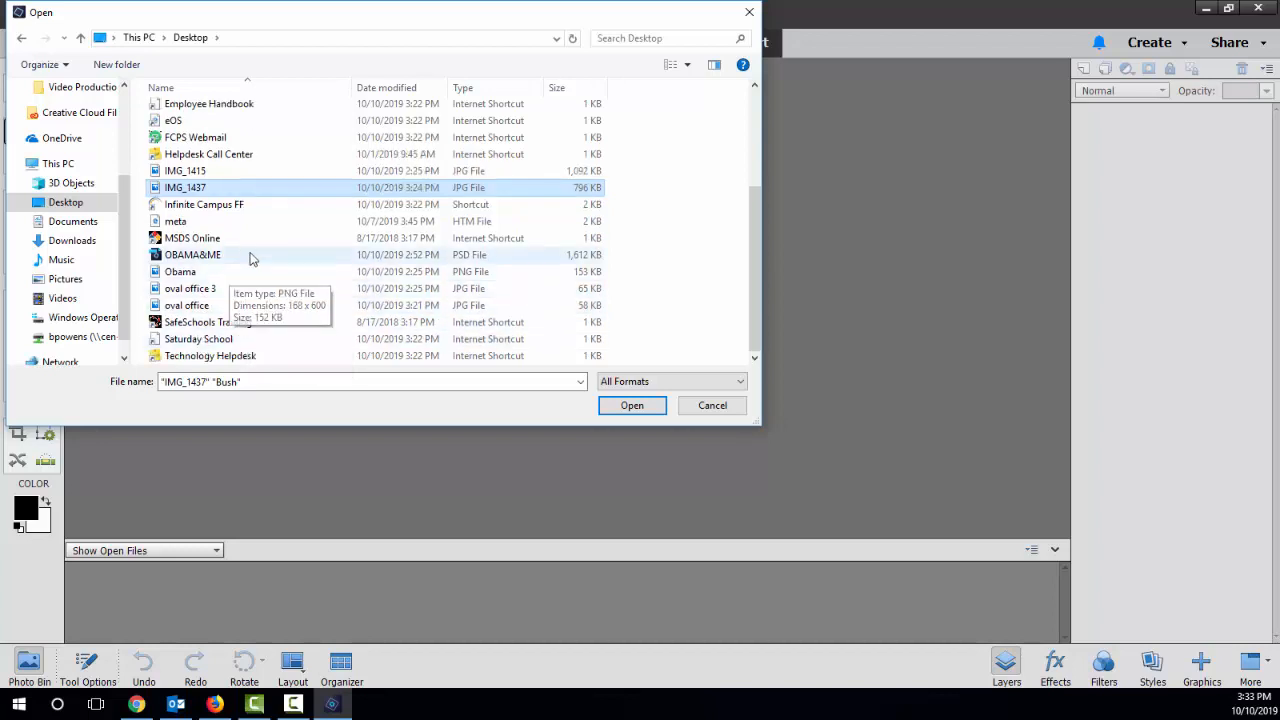
pyautogui.scroll(1, 251, 257)
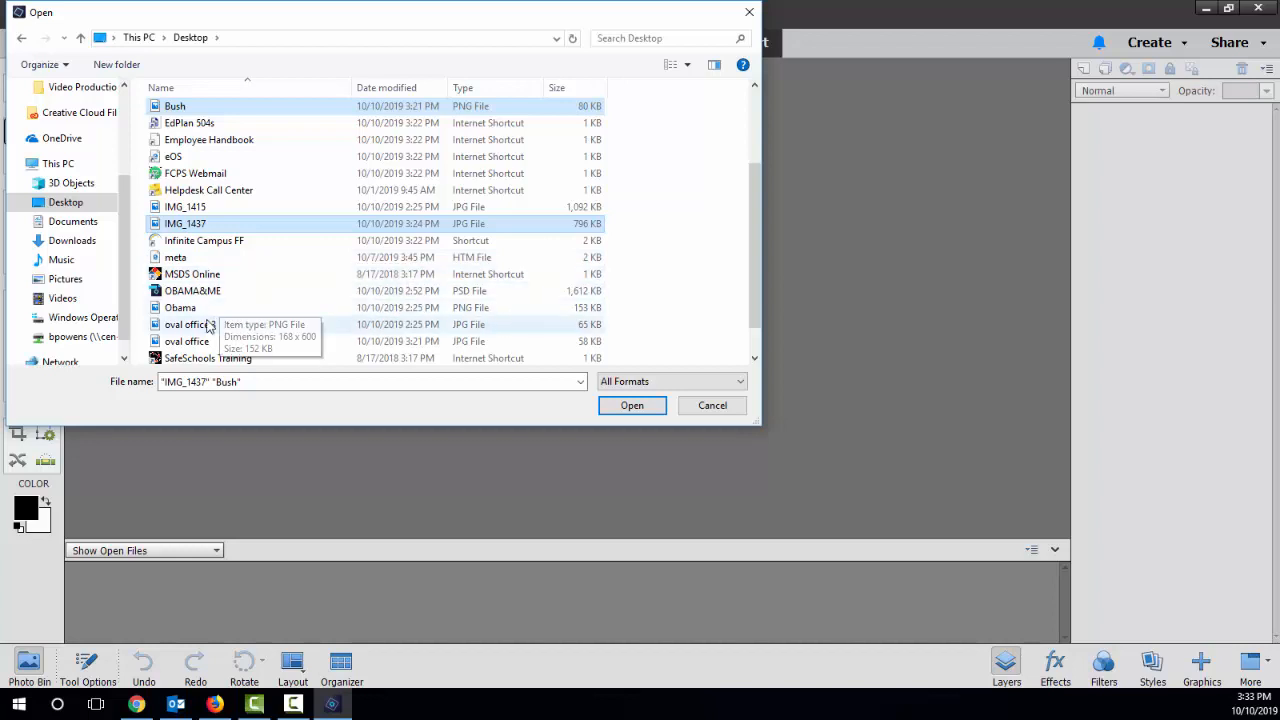
pyautogui.scroll(-1, 226, 313)
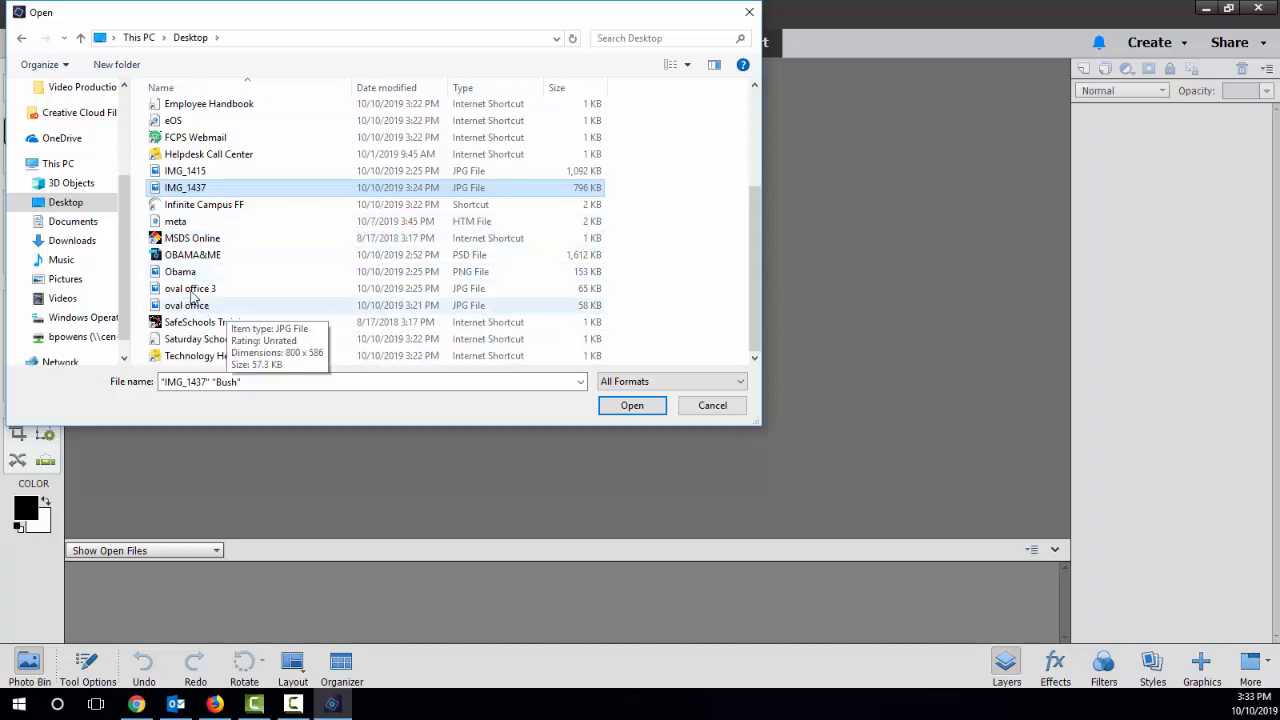
pyautogui.keyDown('ctrl'); pyautogui.click(188, 306); pyautogui.keyUp('ctrl')
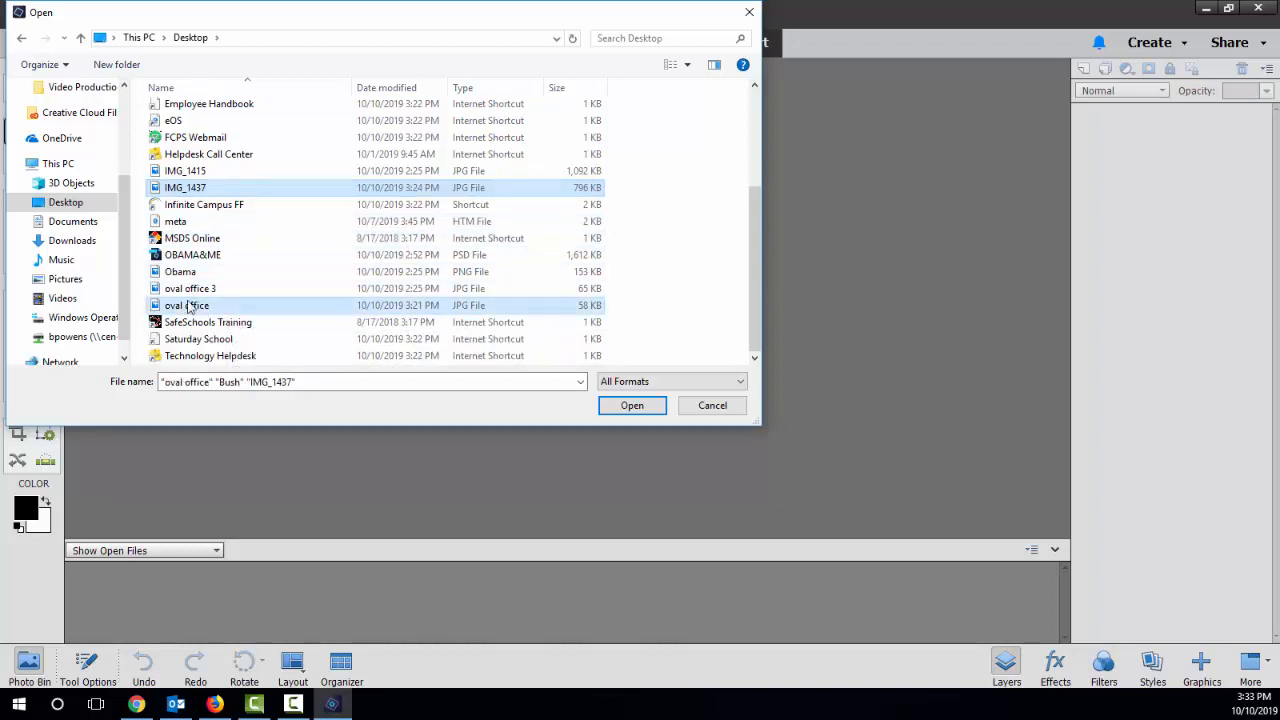
pyautogui.scroll(2, 205, 240)
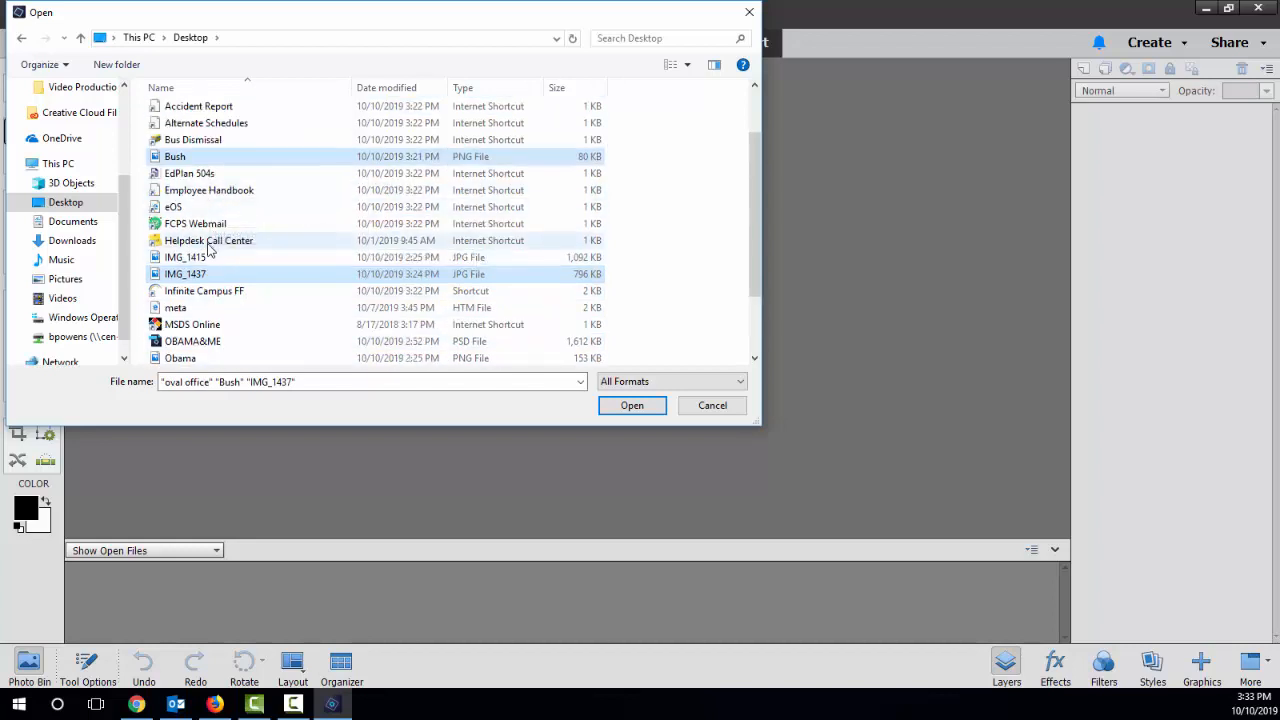
pyautogui.scroll(-1, 210, 250)
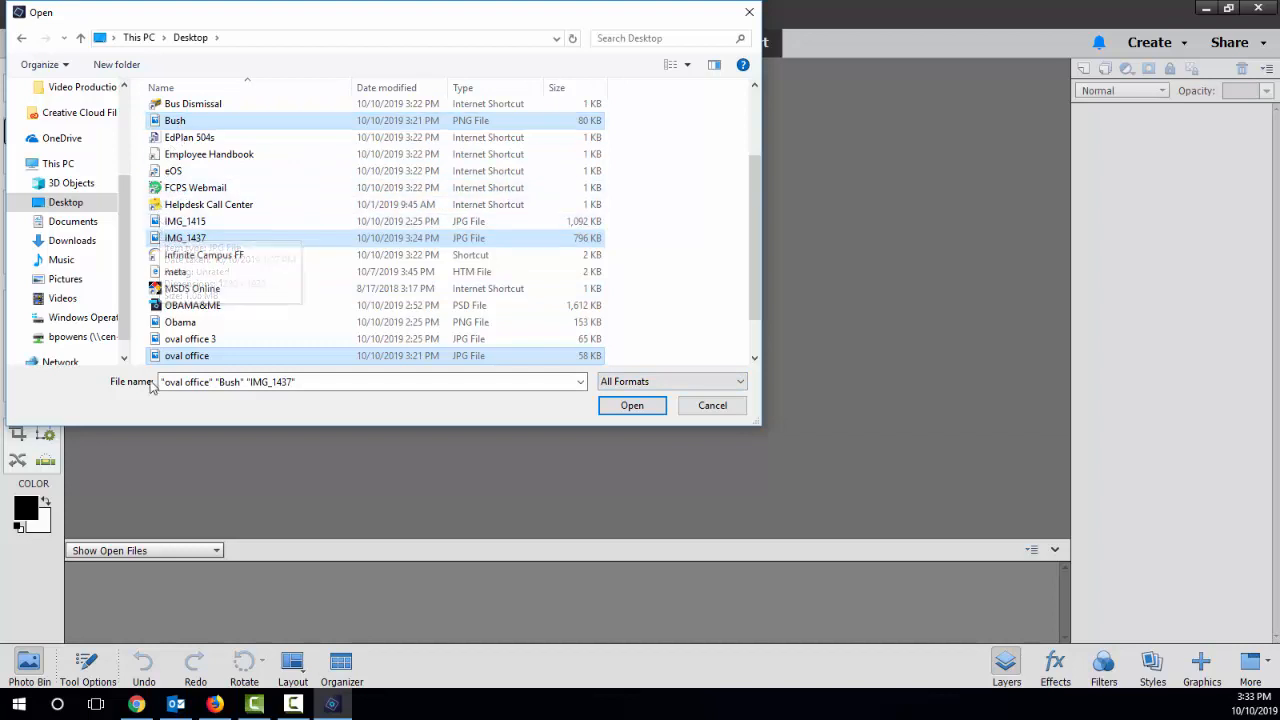
pyautogui.click(630, 406)
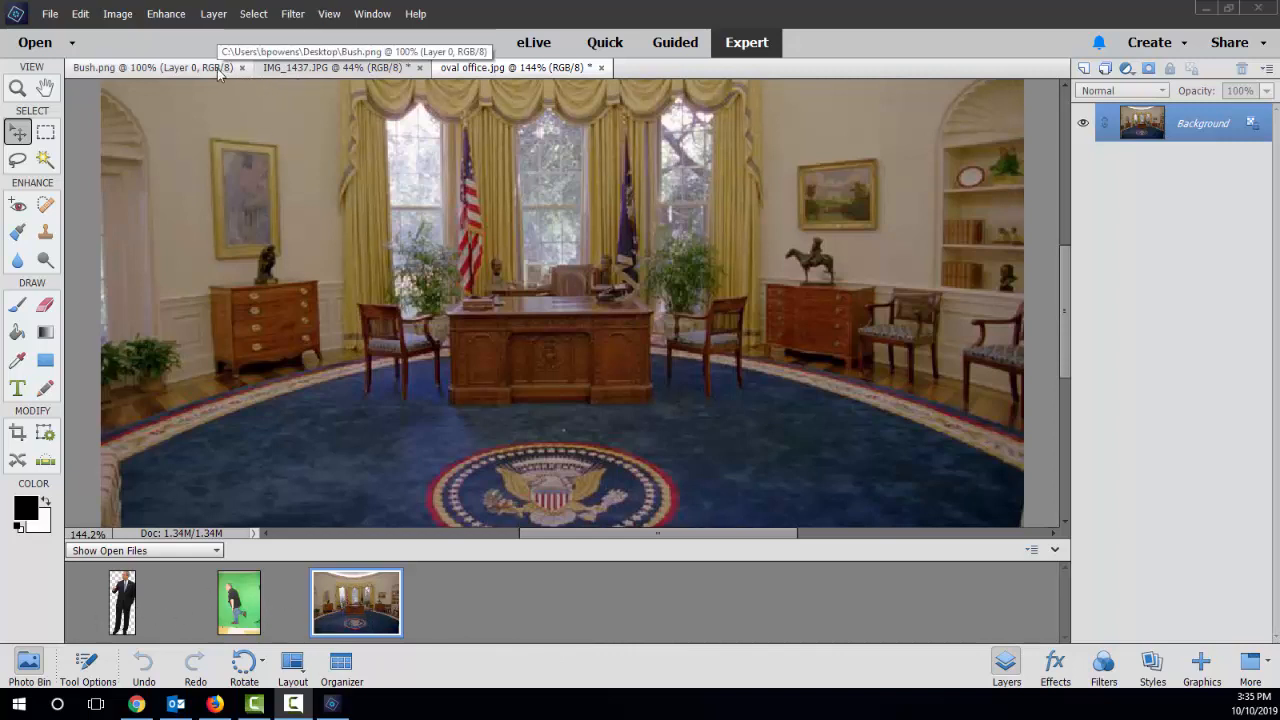
# Step: View the IMG_1437 and Bush images in turn and return to the oval office image
pyautogui.click(337, 70)
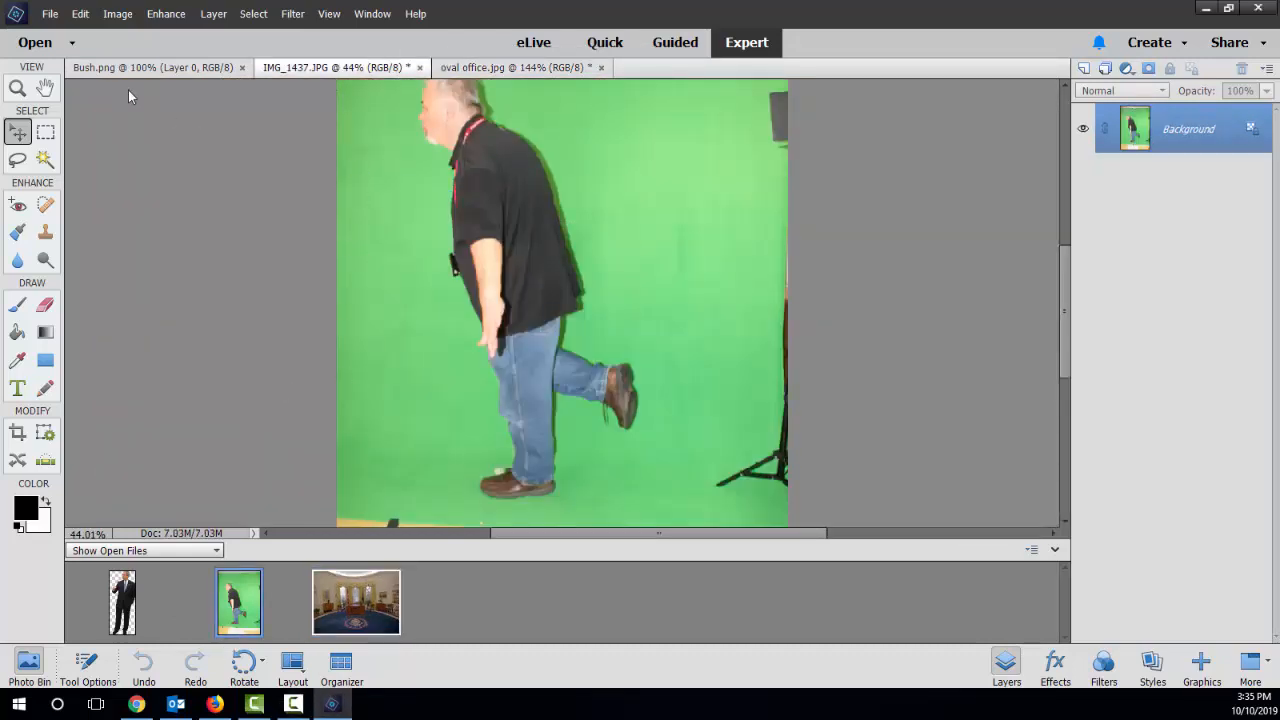
pyautogui.click(137, 68)
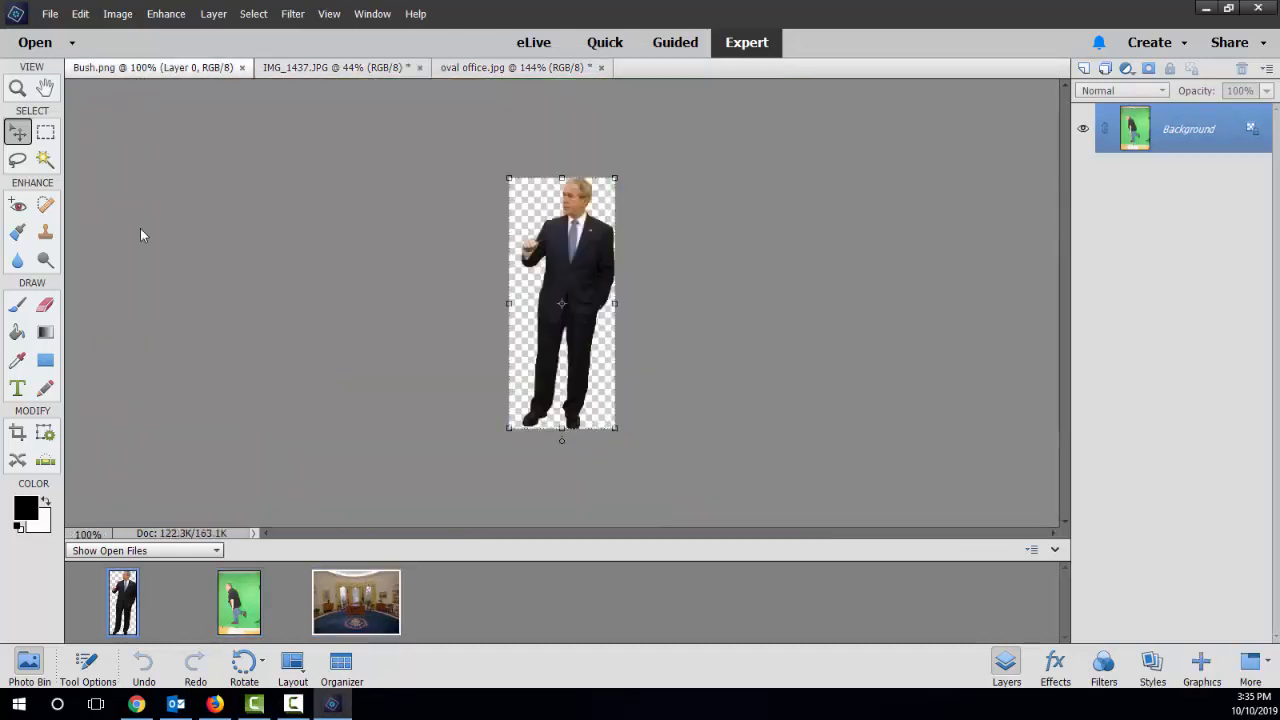
pyautogui.click(497, 67)
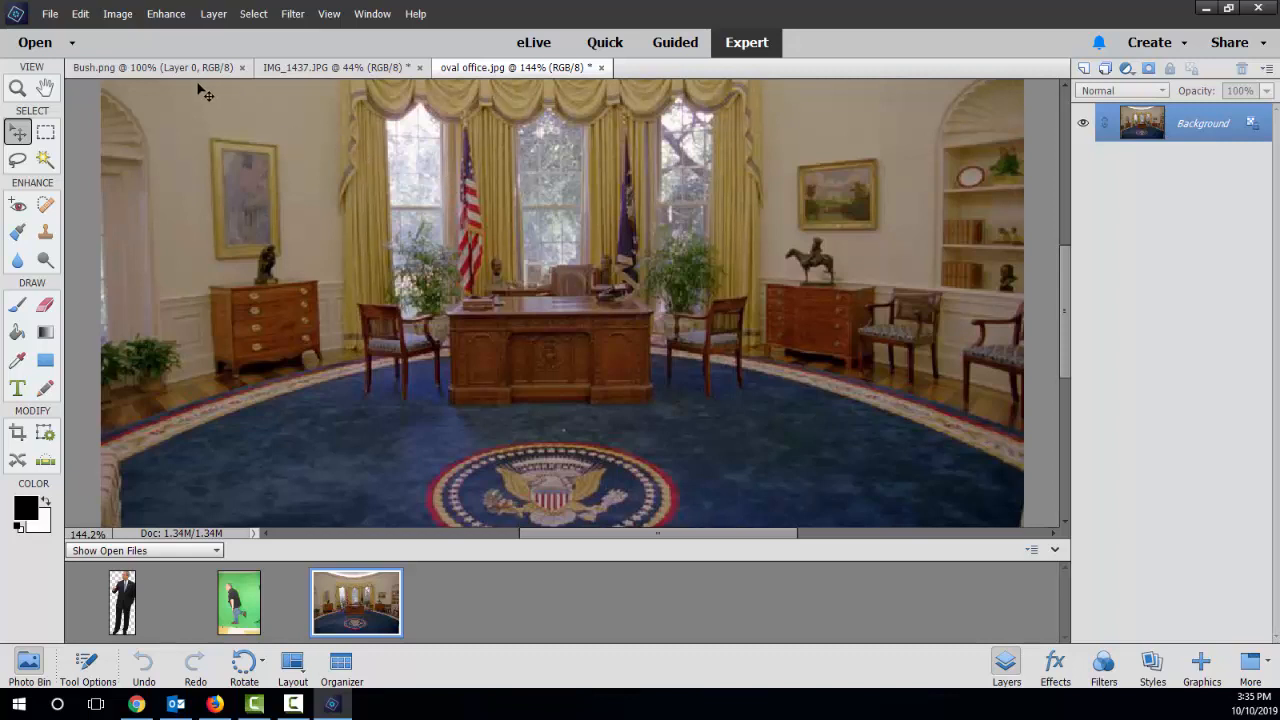
# Step: Check the oval office image's pixel dimensions and resolution in Image Size, closing the dialog without changes
pyautogui.click(117, 14)
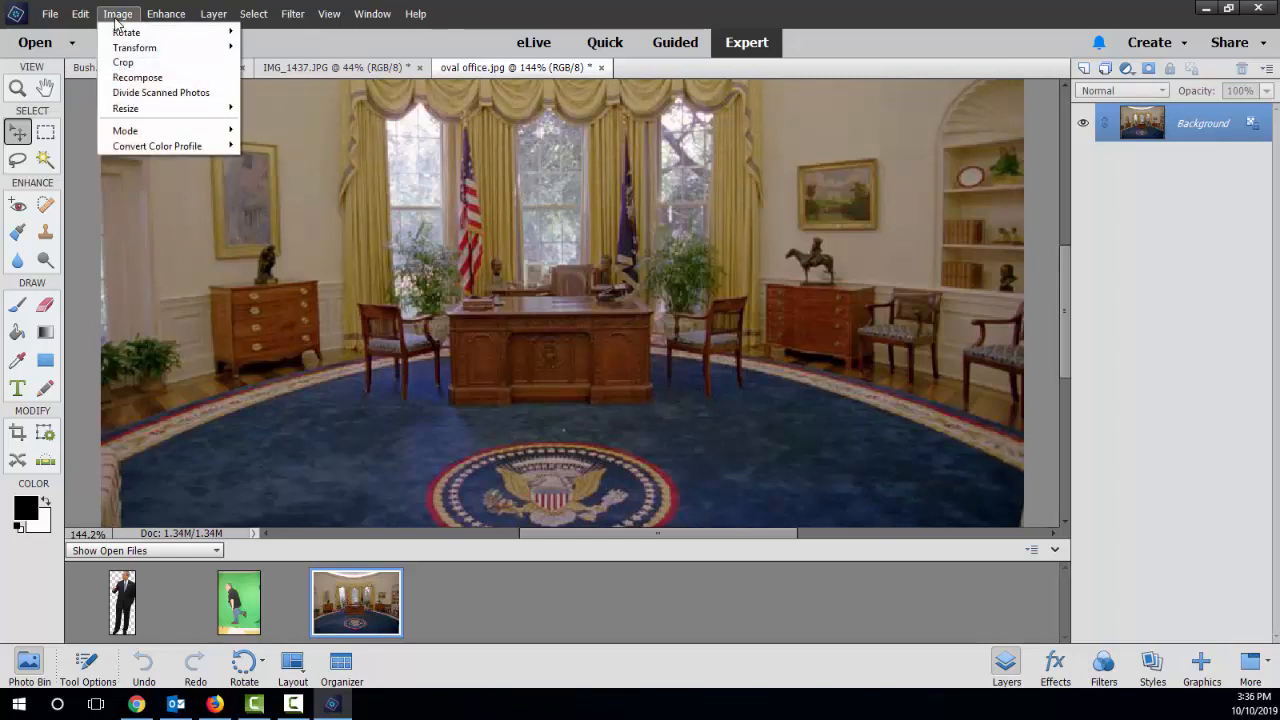
pyautogui.moveTo(137, 115)
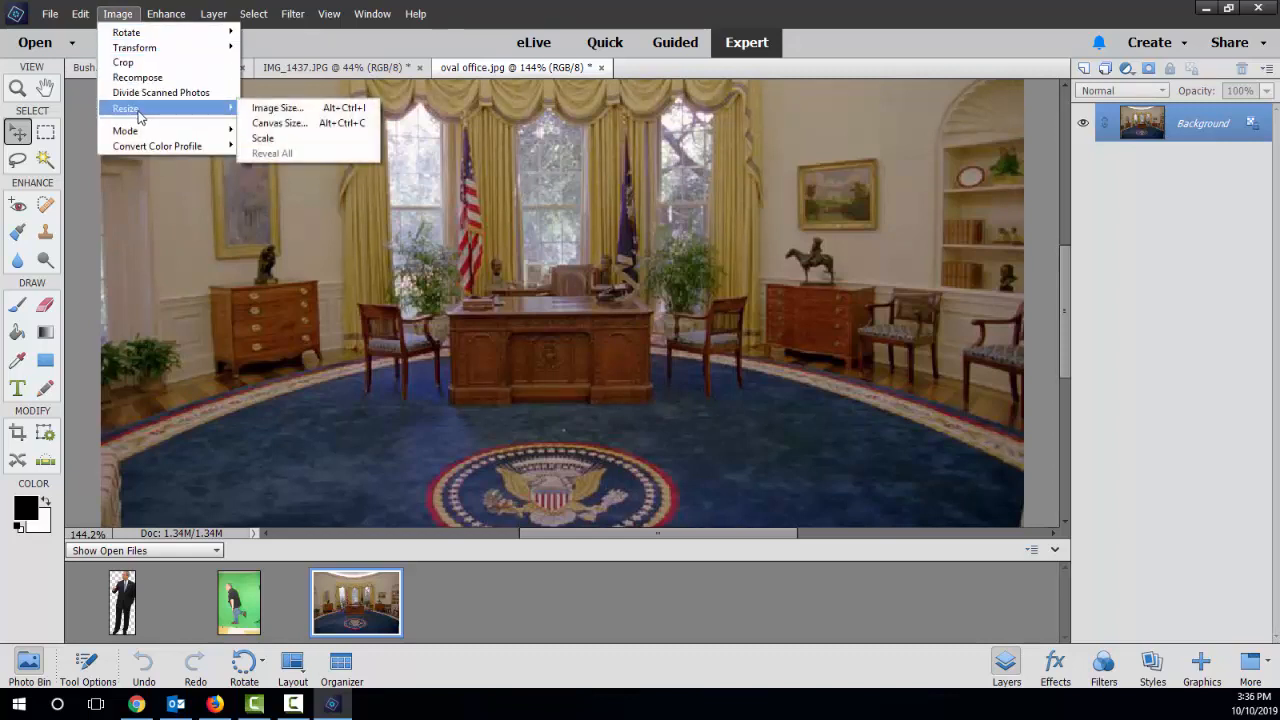
pyautogui.click(252, 107)
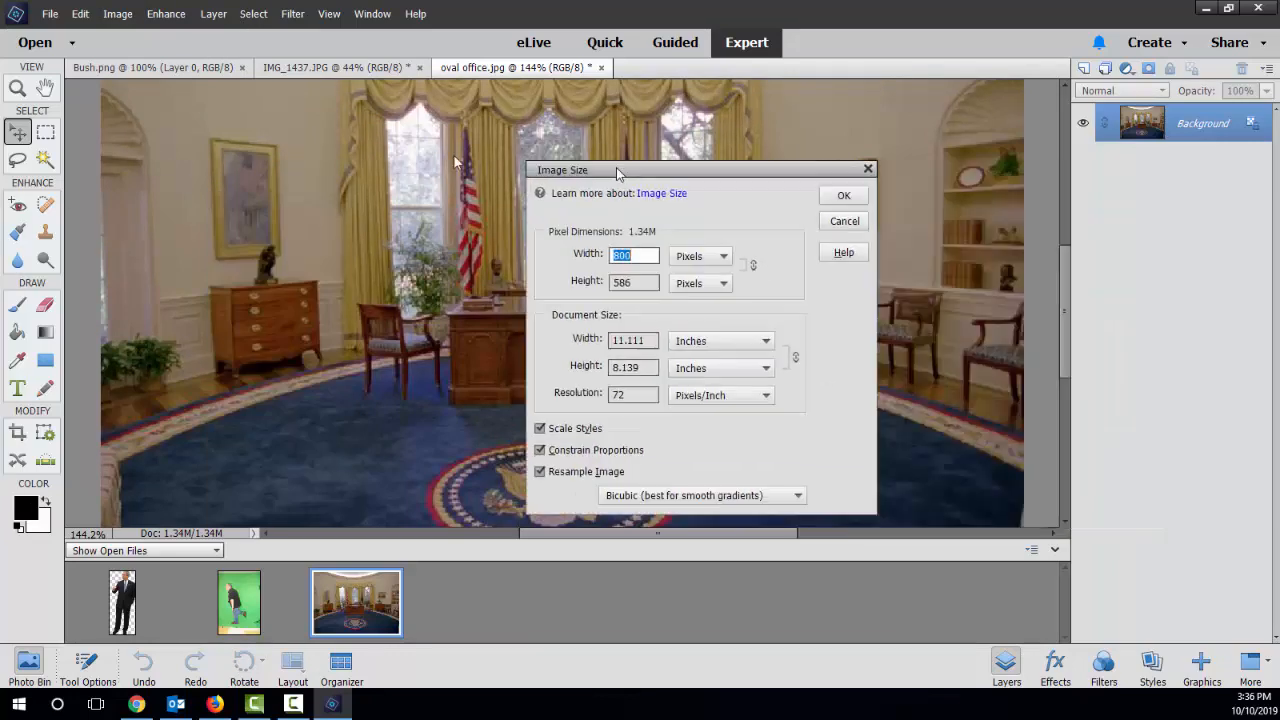
pyautogui.moveTo(617, 174); pyautogui.dragTo(361, 160)
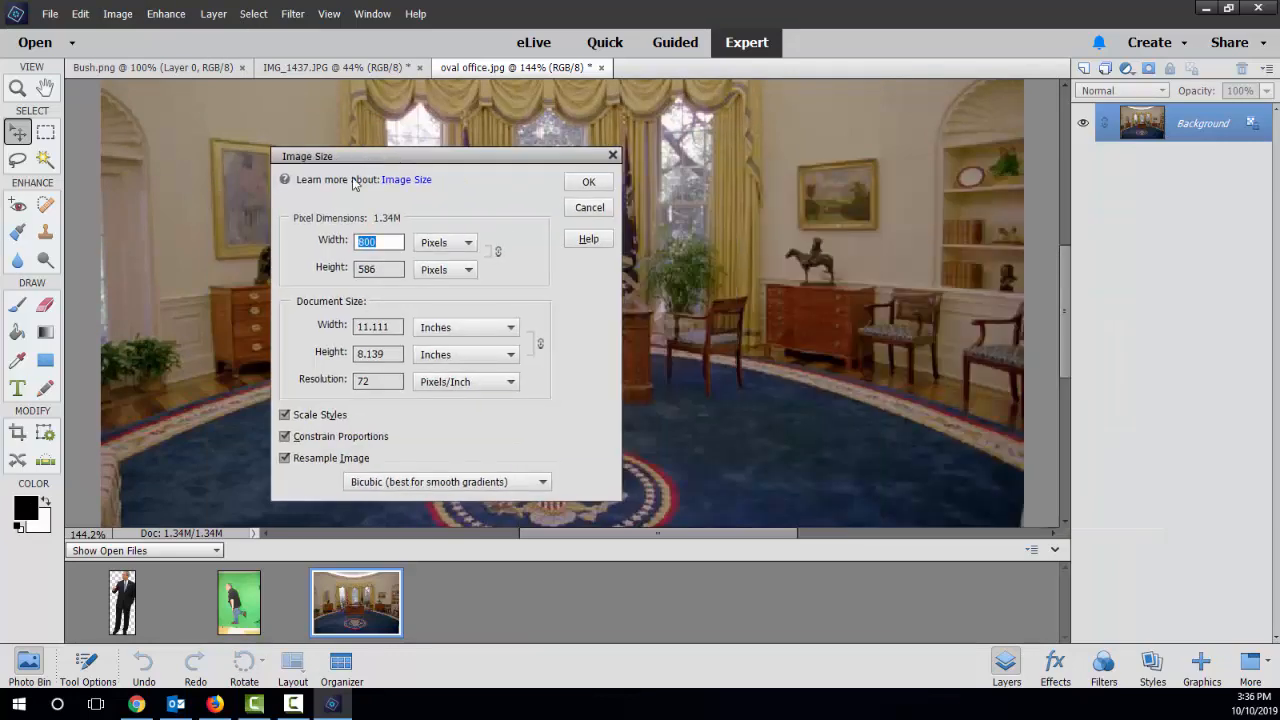
pyautogui.doubleClick(373, 385)
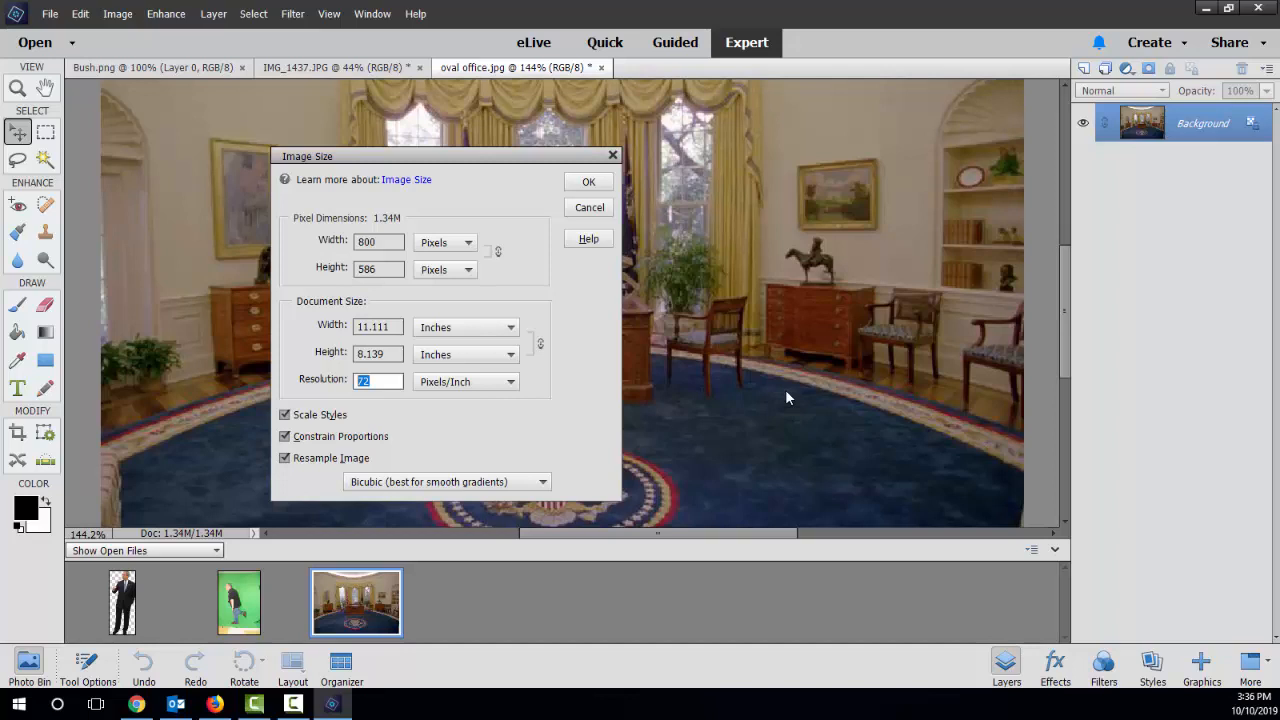
pyautogui.click(613, 157)
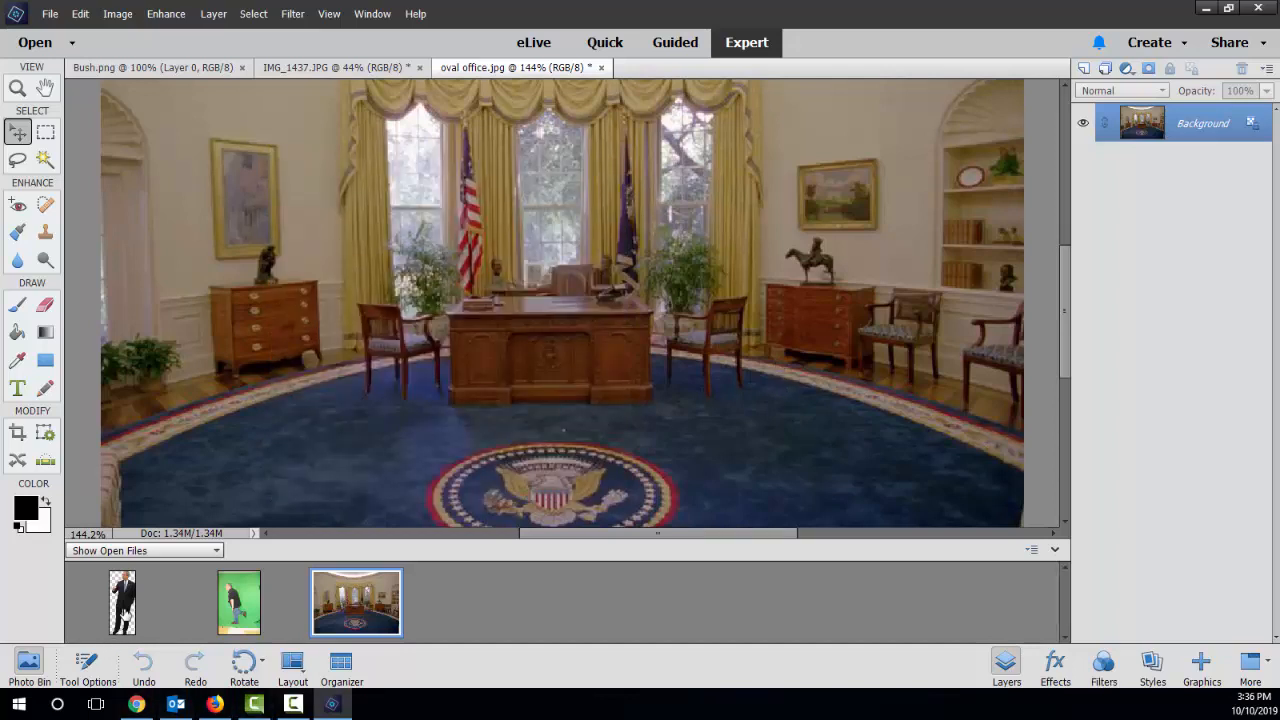
# Step: Check the Bush image's dimensions and resolution in Image Size, closing the dialog without changes
pyautogui.click(124, 608)
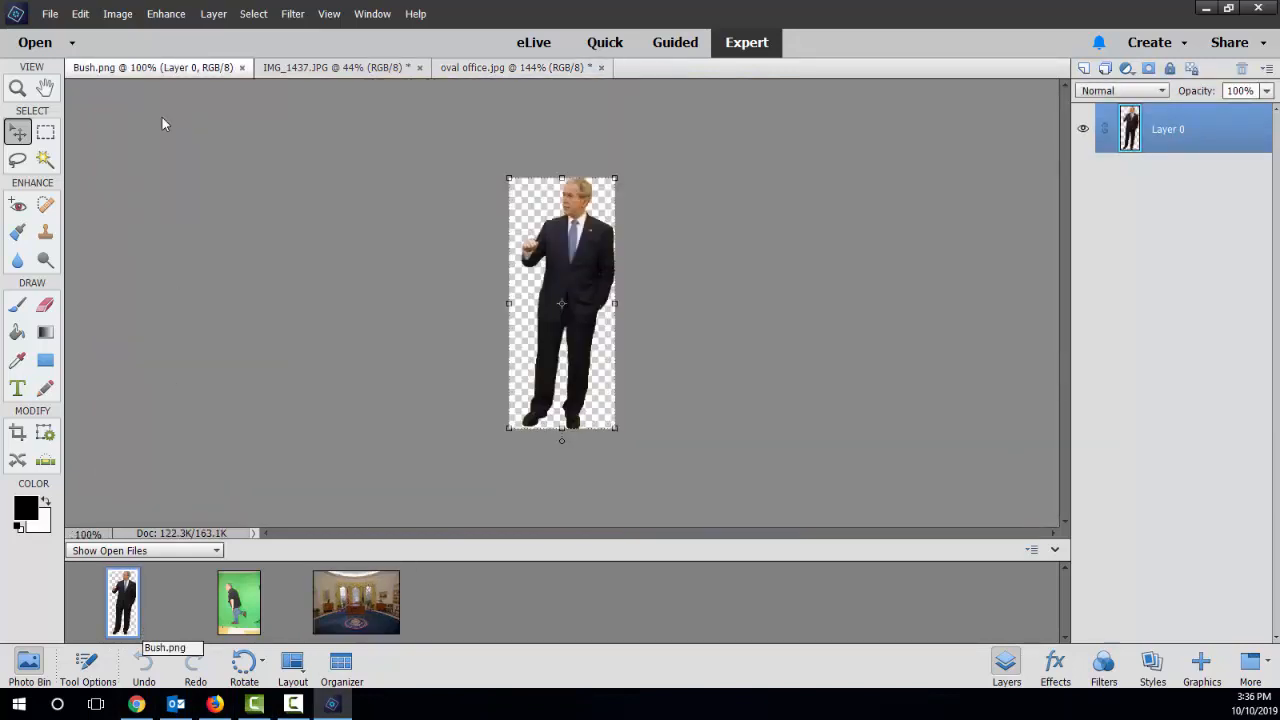
pyautogui.click(117, 13)
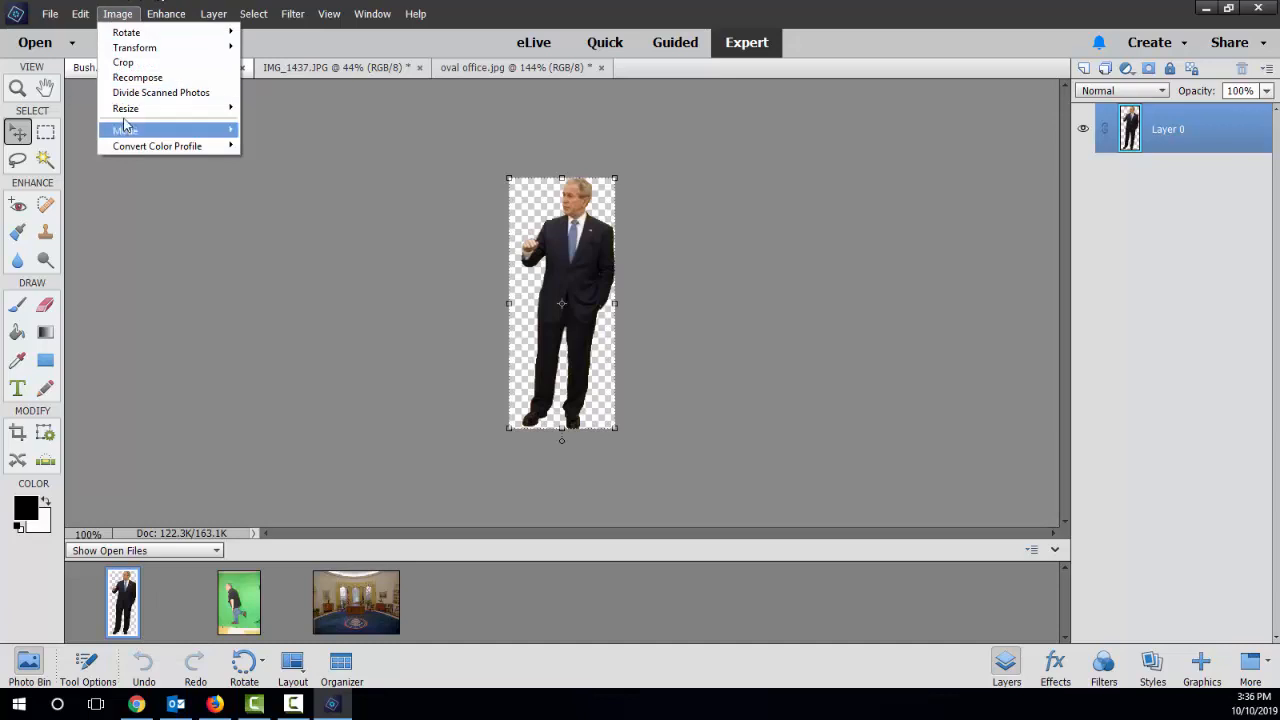
pyautogui.moveTo(126, 118)
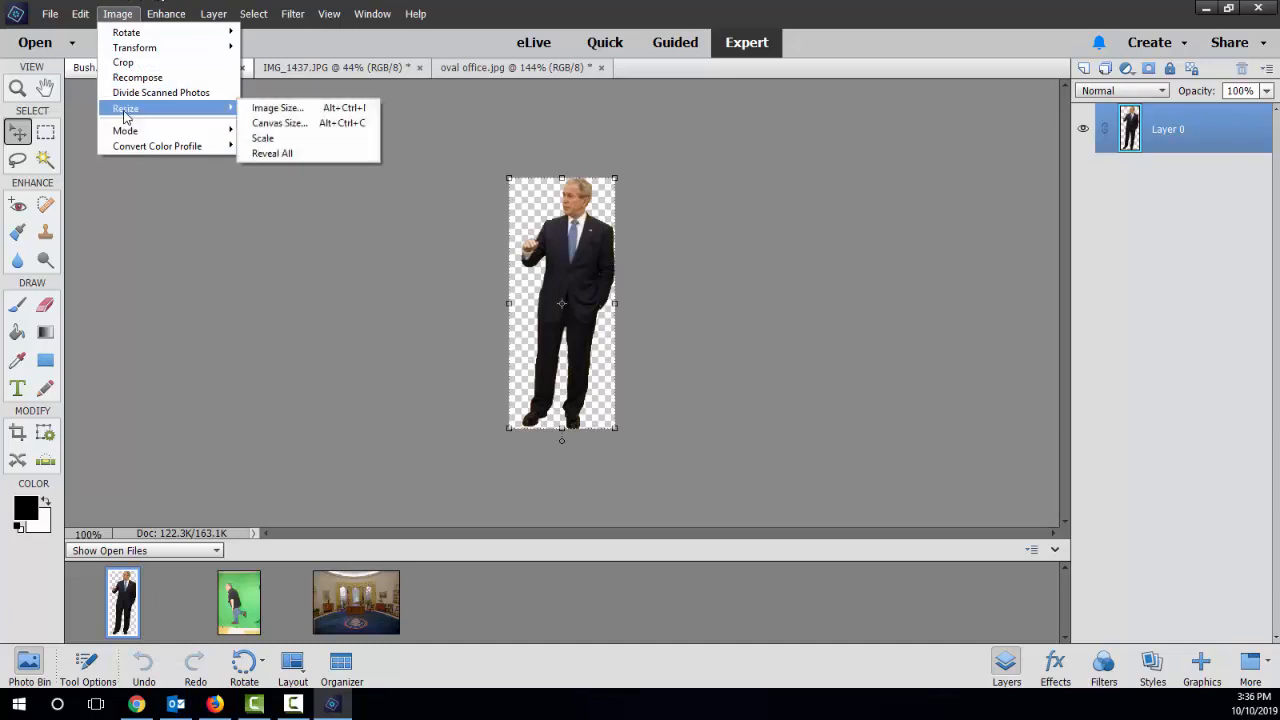
pyautogui.click(258, 107)
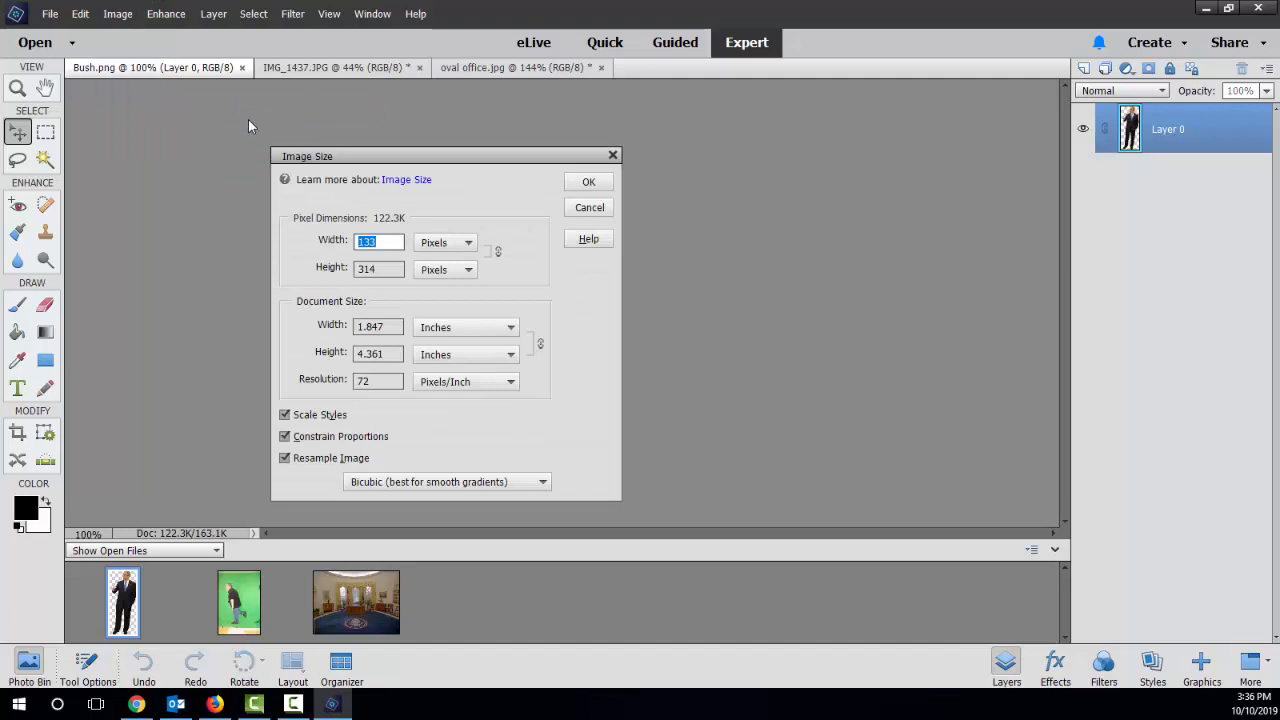
pyautogui.click(613, 155)
# Step: View the oval office and IMG_1437 images again, and recheck the Bush image's size settings without changing them
pyautogui.click(364, 600)
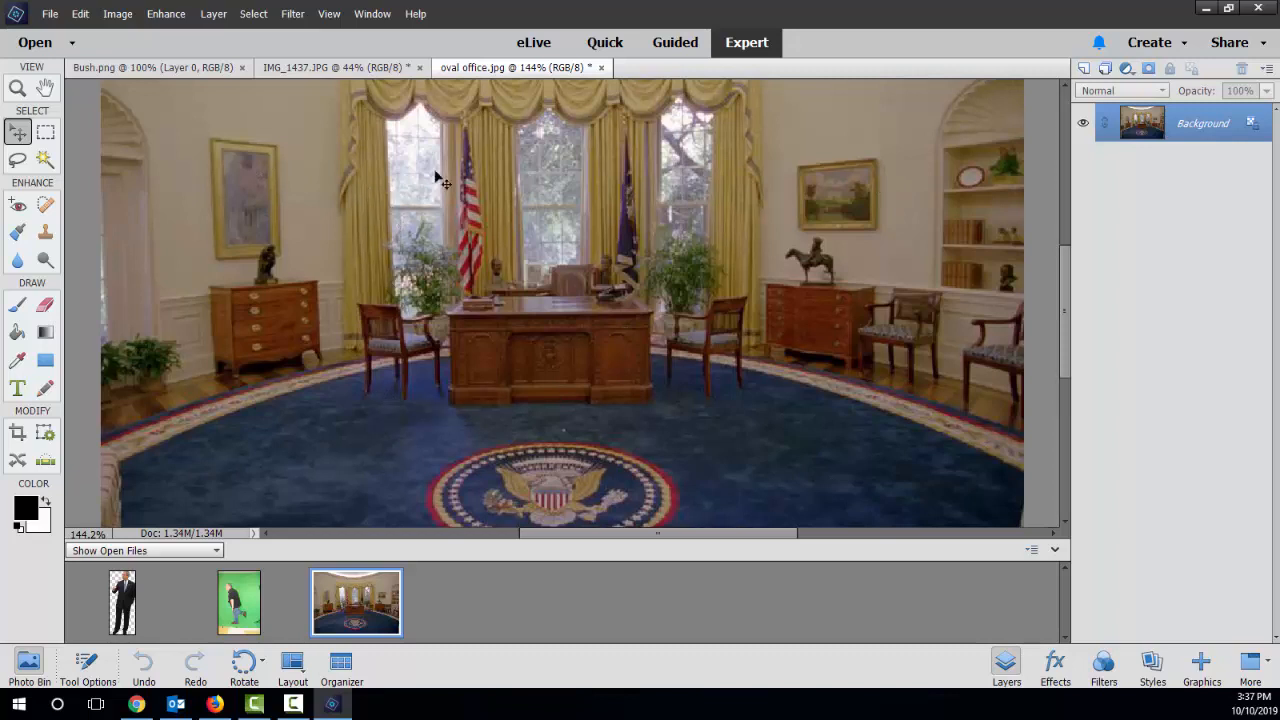
pyautogui.click(318, 68)
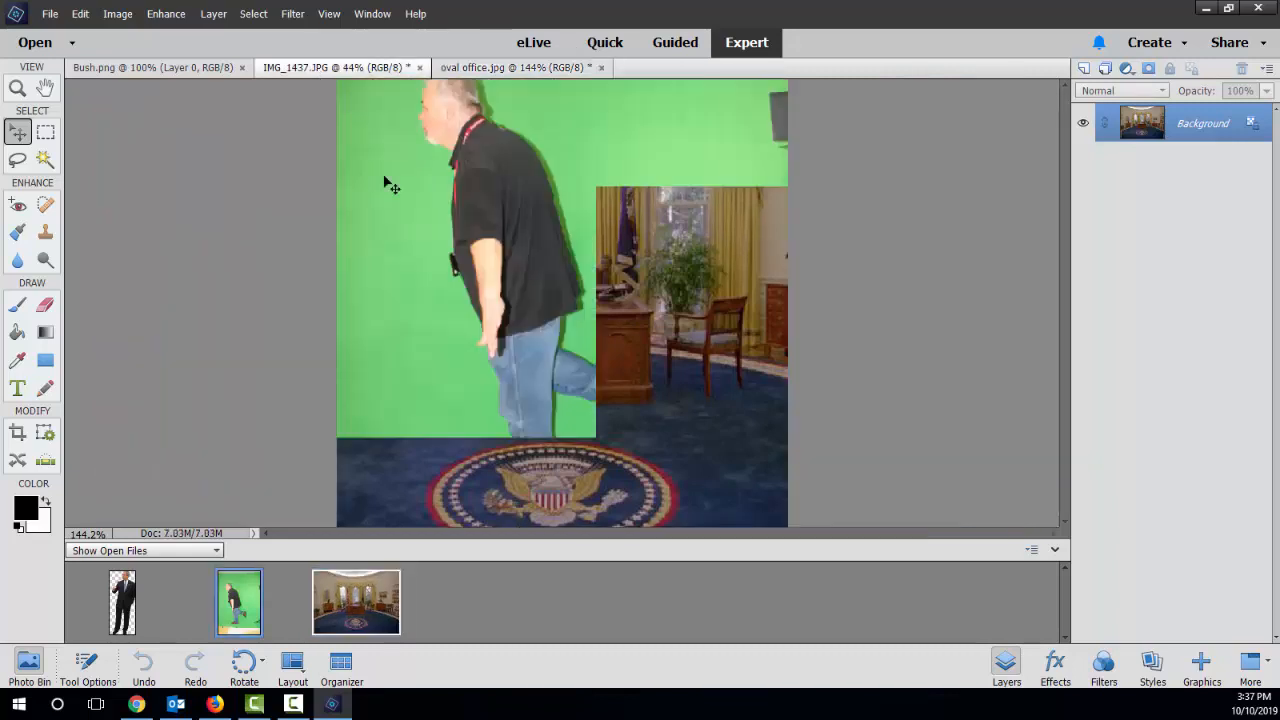
pyautogui.click(155, 68)
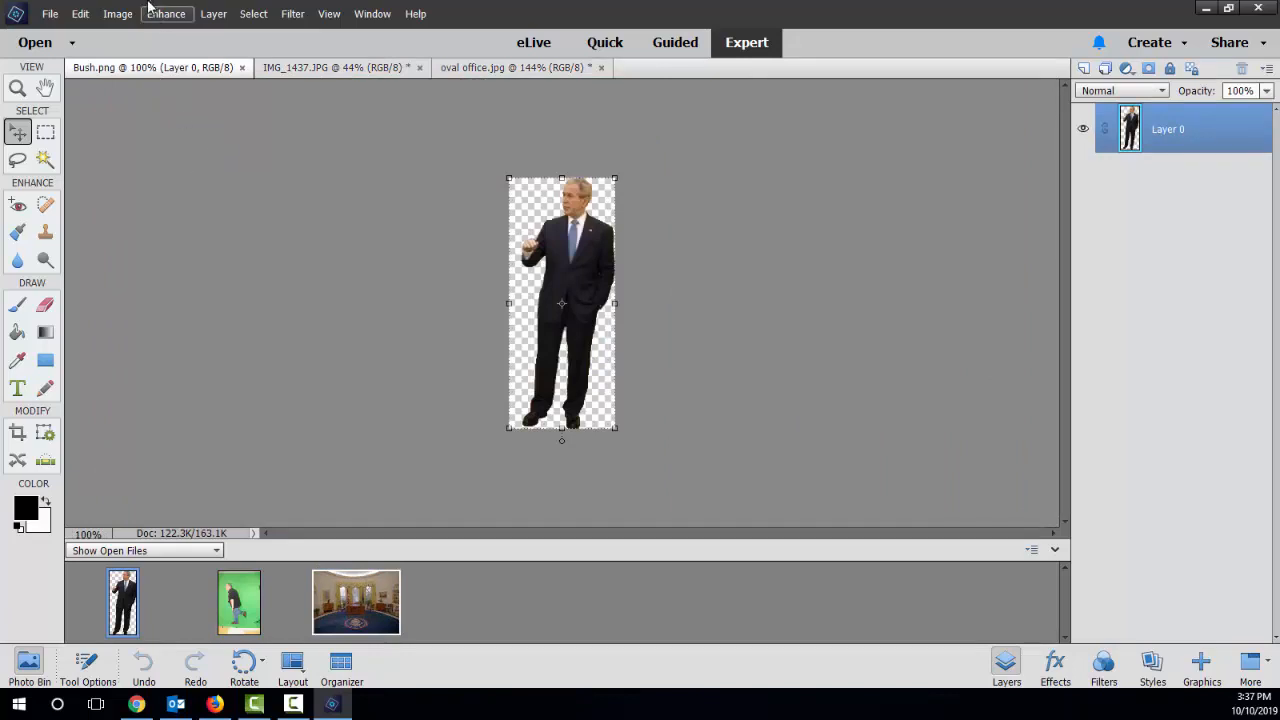
pyautogui.click(117, 14)
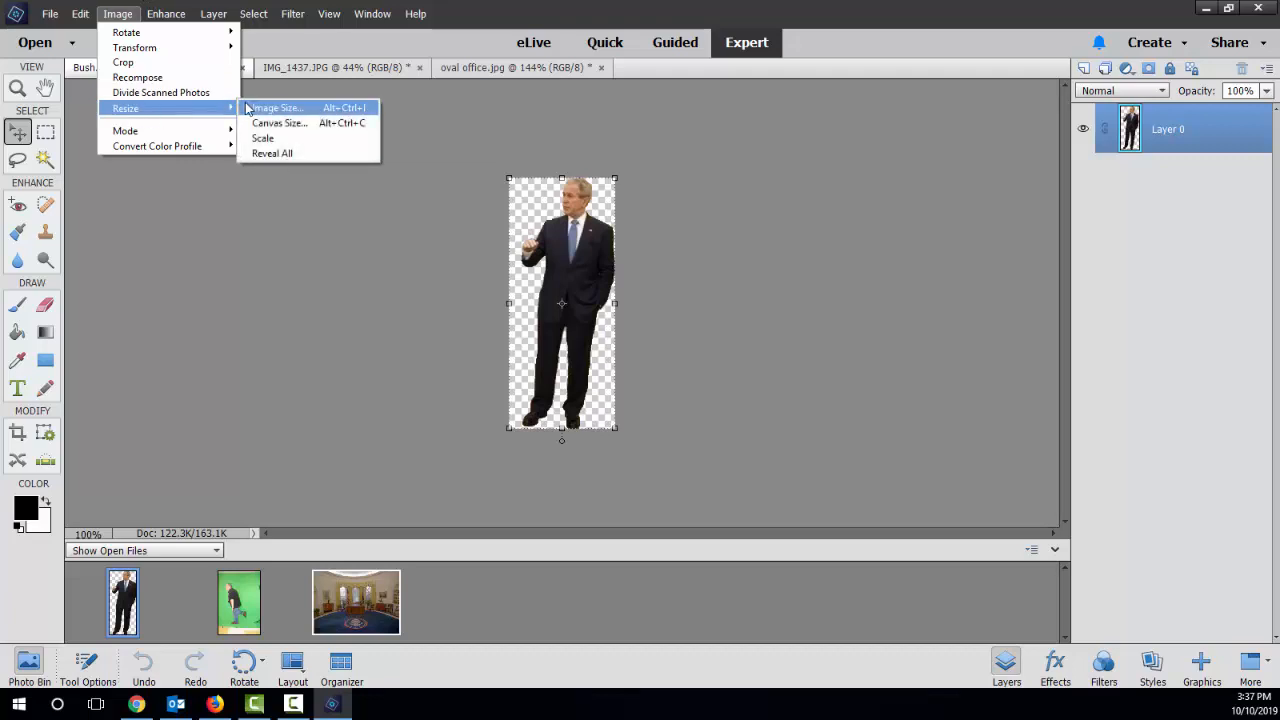
pyautogui.click(247, 108)
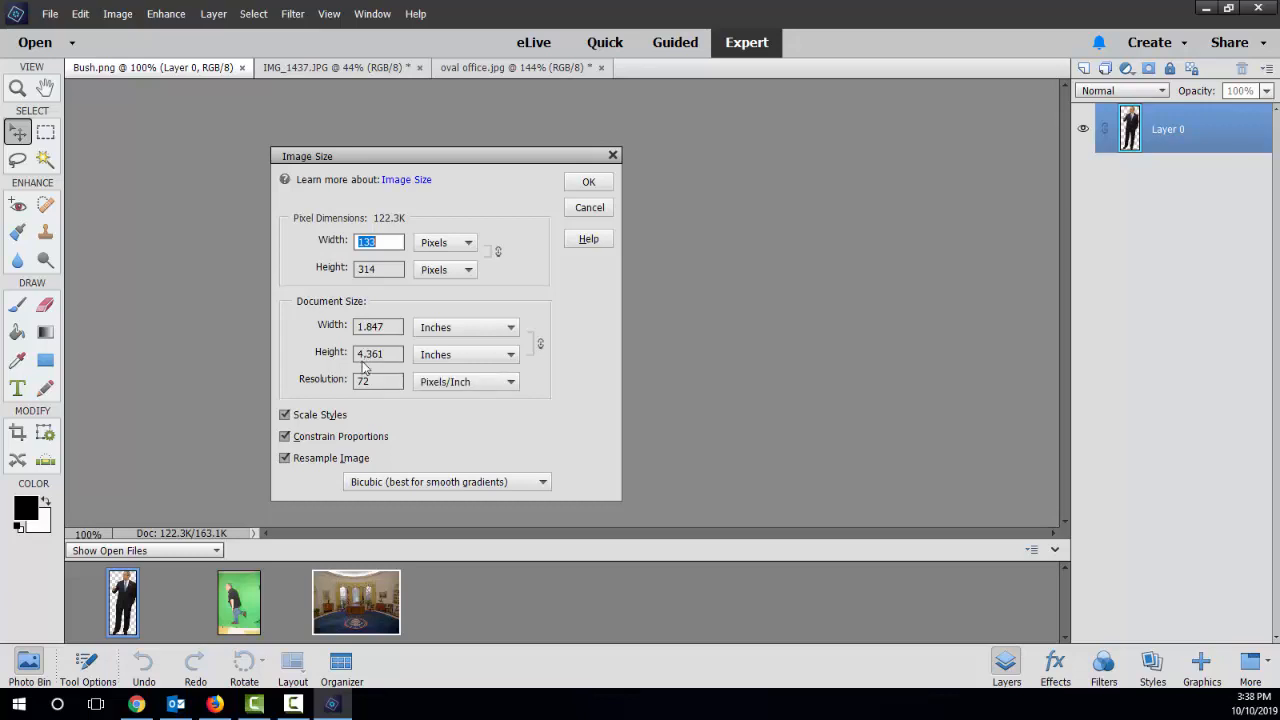
pyautogui.click(582, 207)
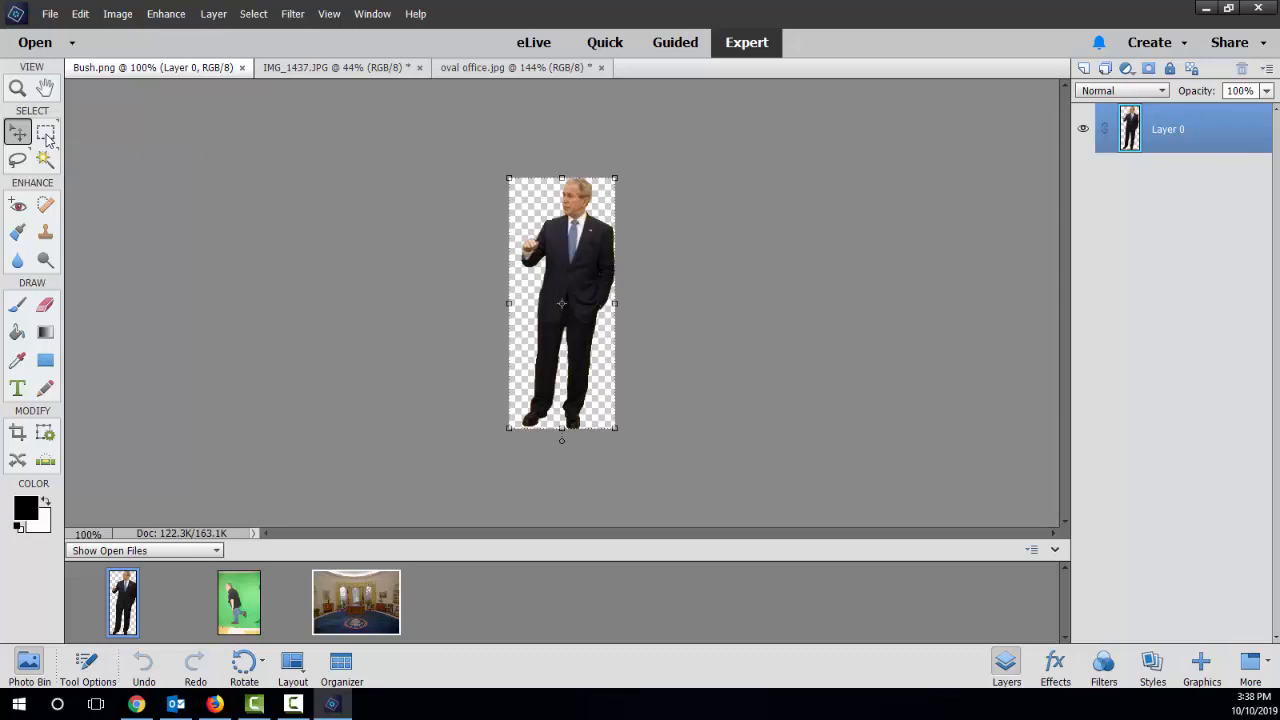
# Step: Flip the Bush image's layer horizontally so the figure faces the opposite way
pyautogui.click(118, 14)
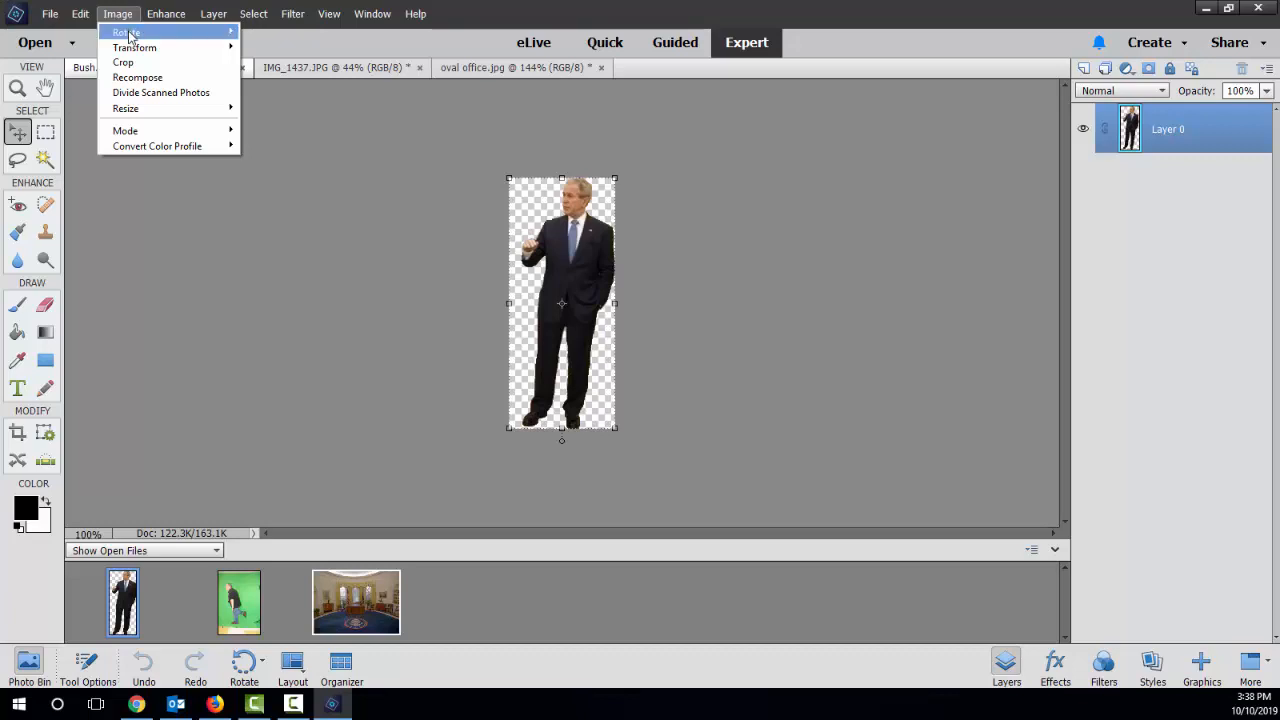
pyautogui.moveTo(129, 37)
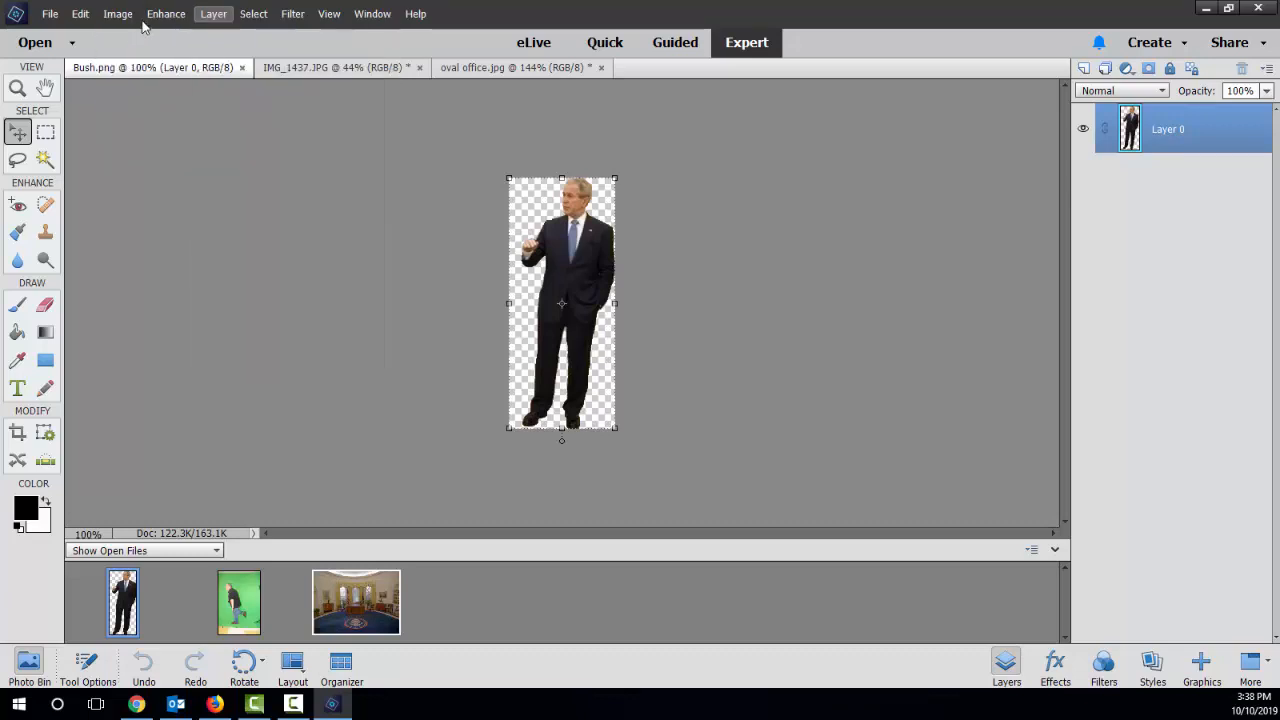
pyautogui.moveTo(172, 37)
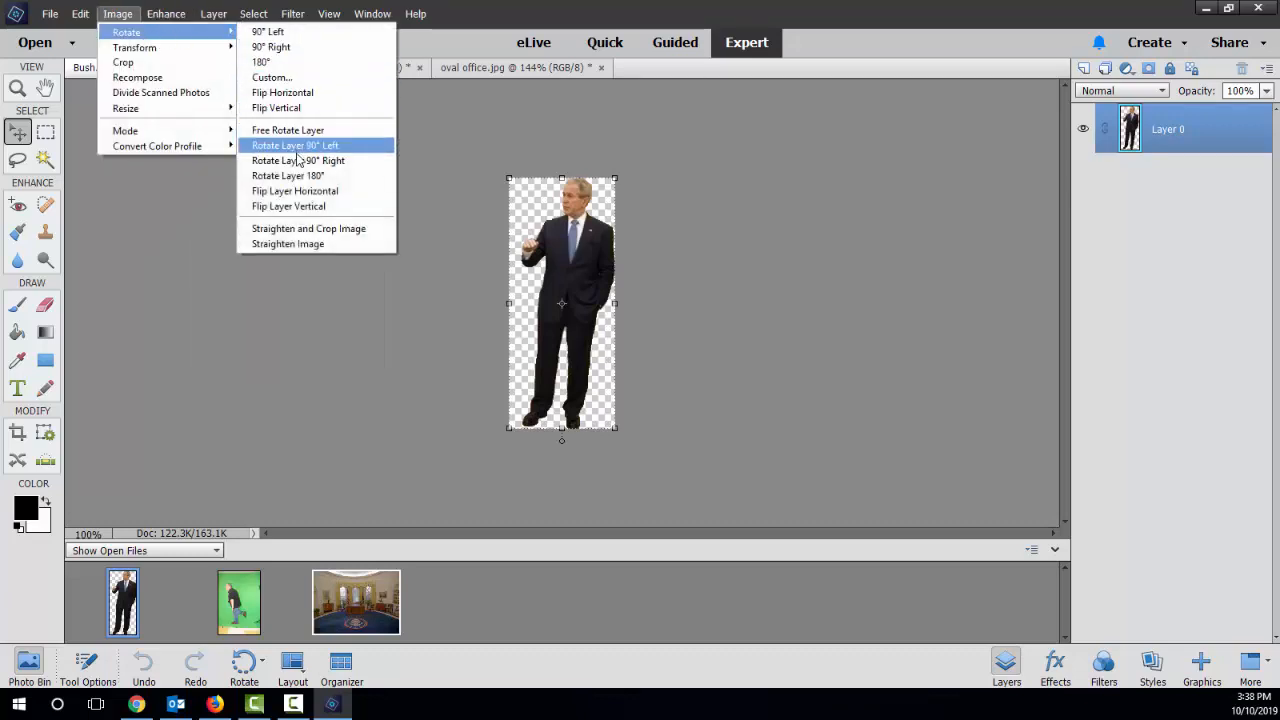
pyautogui.click(295, 192)
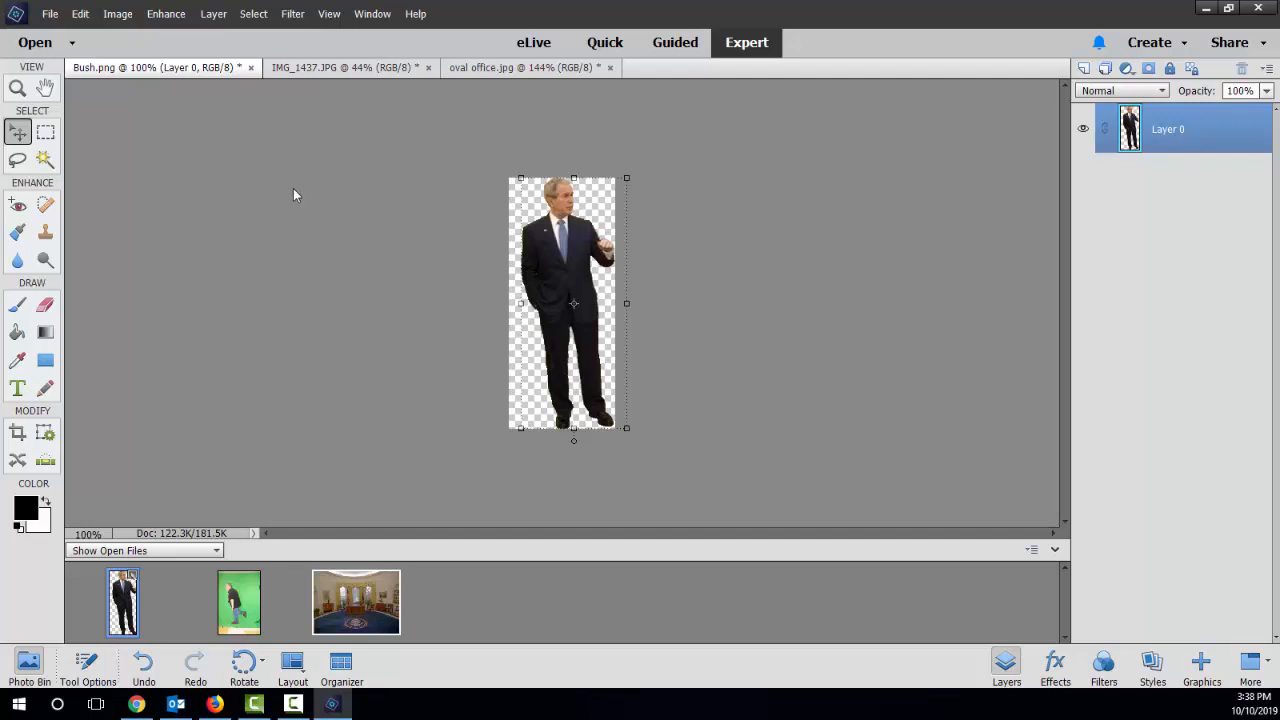
# Step: Move the flipped Bush figure slightly left so that it sits fully within the canvas, and deselect the layer
pyautogui.click(201, 186)
pyautogui.click(26, 132)
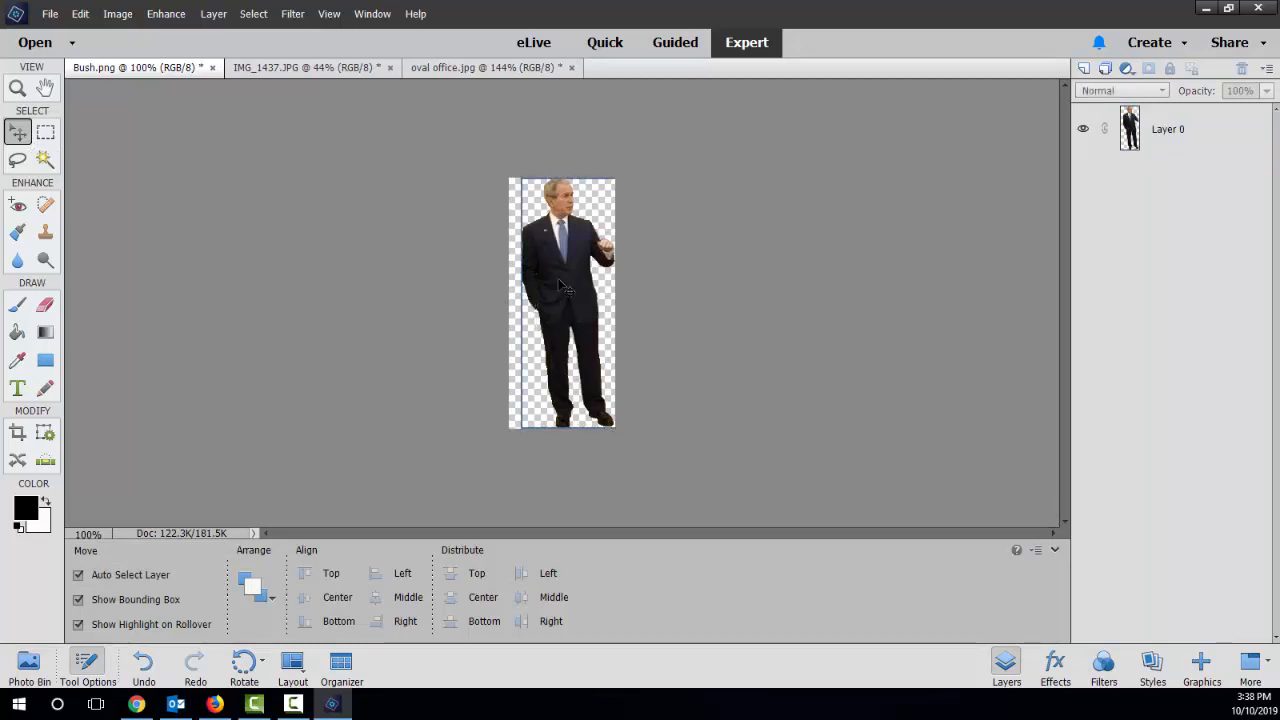
pyautogui.moveTo(568, 286); pyautogui.dragTo(555, 285)
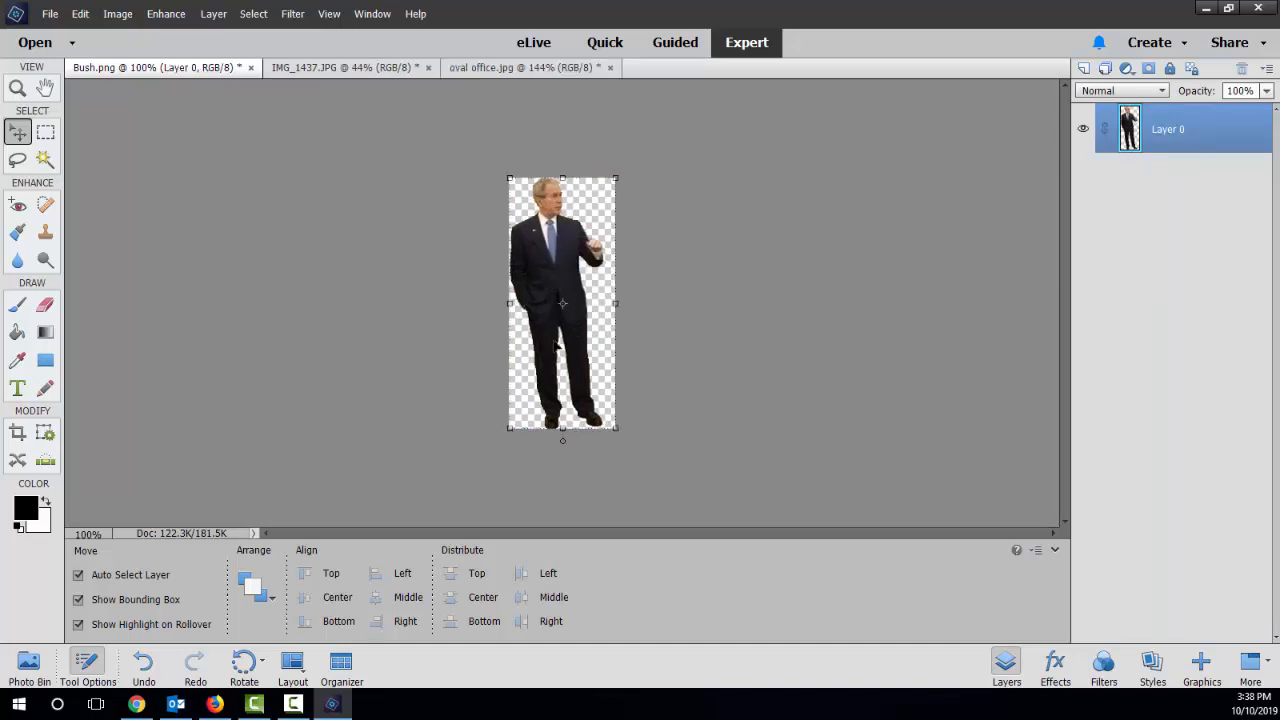
pyautogui.click(146, 237)
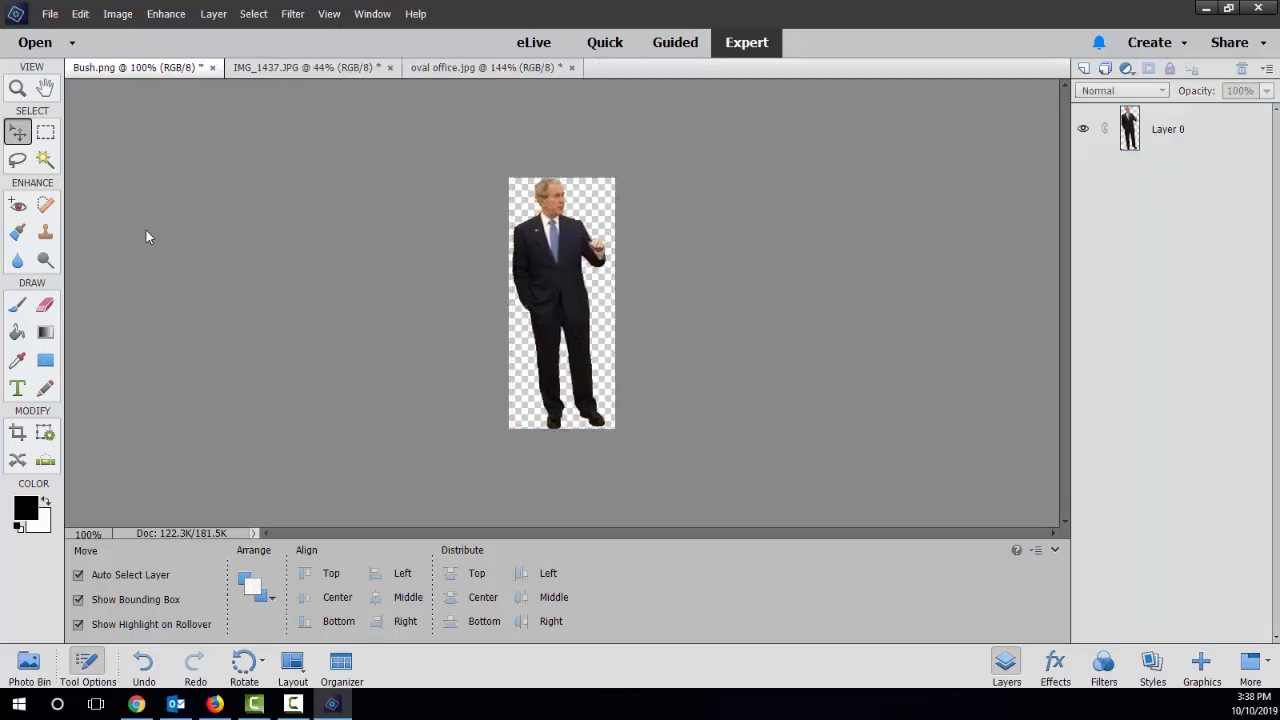
# Step: Select the entire Bush image with the Rectangular Marquee and paste a copy of it into the oval office image
pyautogui.click(46, 134)
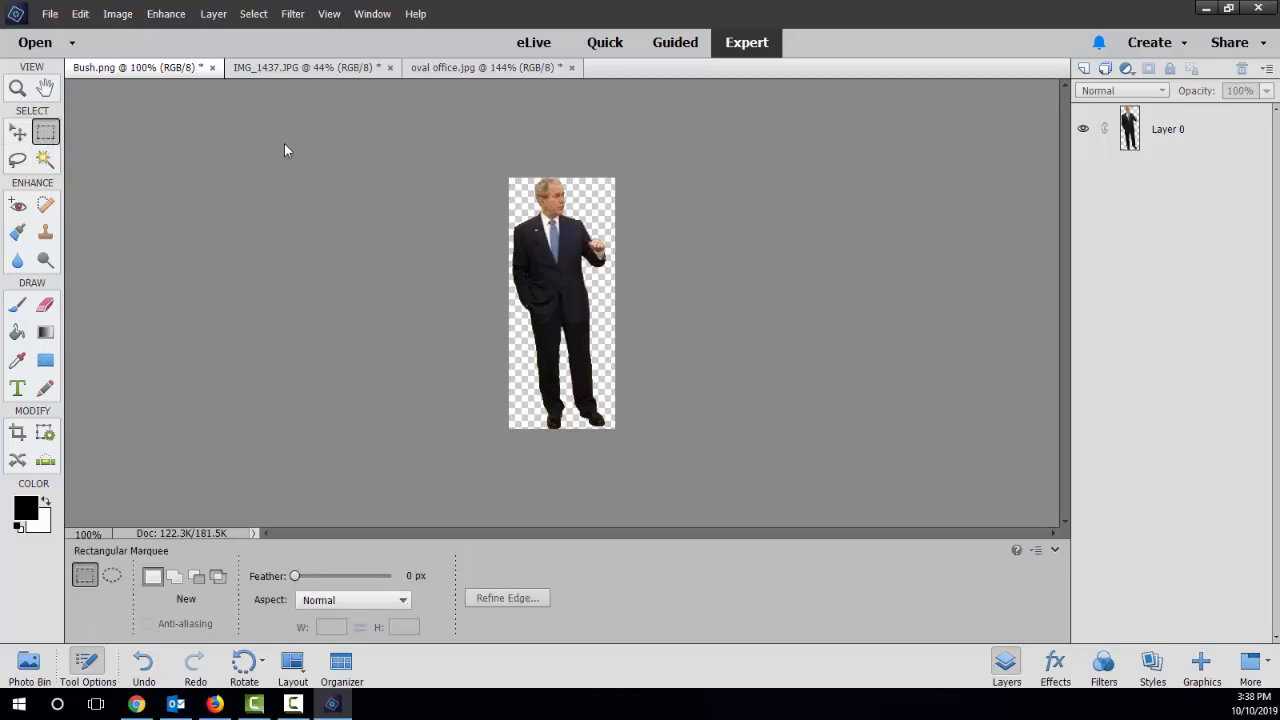
pyautogui.moveTo(490, 167); pyautogui.dragTo(666, 506)
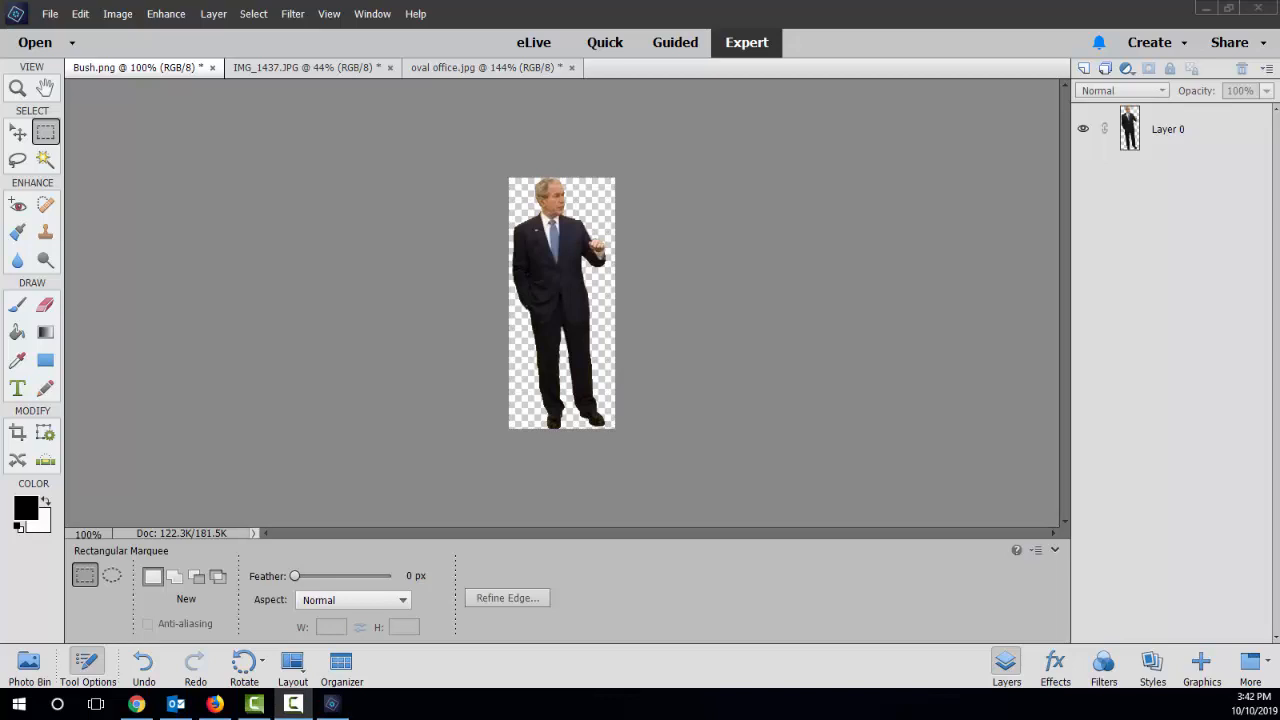
pyautogui.click(49, 136)
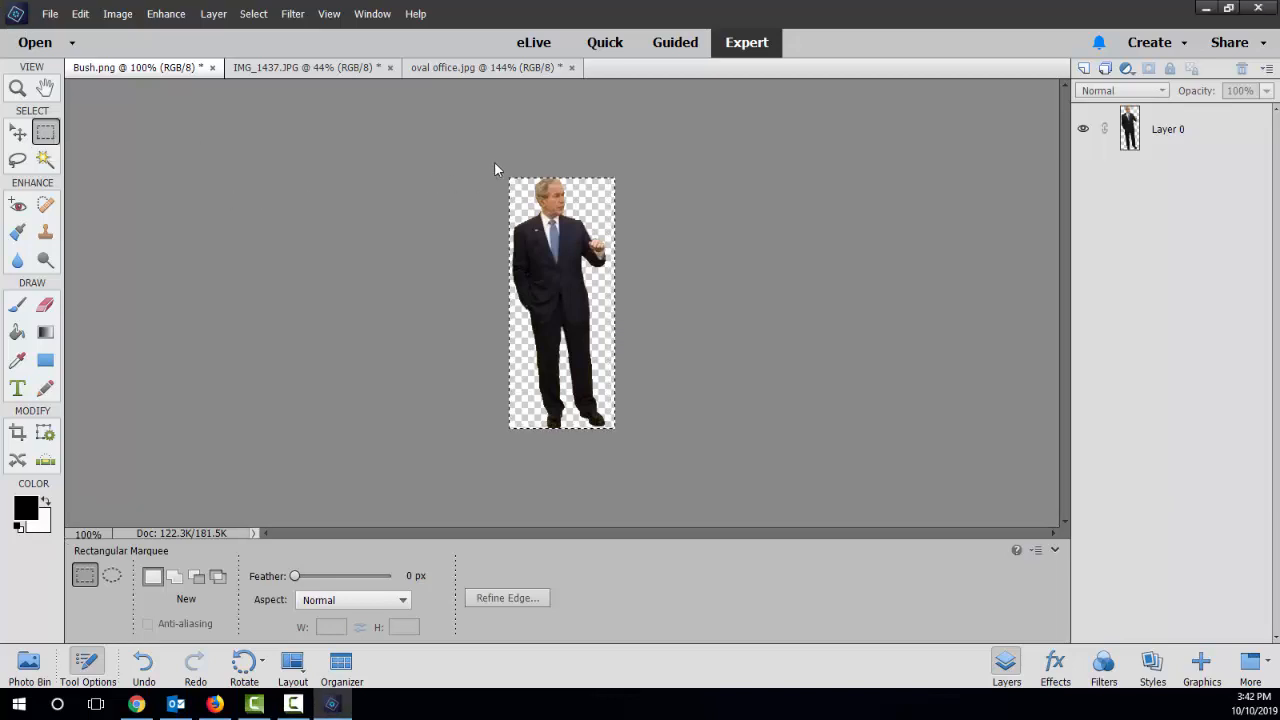
pyautogui.moveTo(496, 172); pyautogui.dragTo(633, 436)
pyautogui.click(488, 67)
pyautogui.click(80, 14)
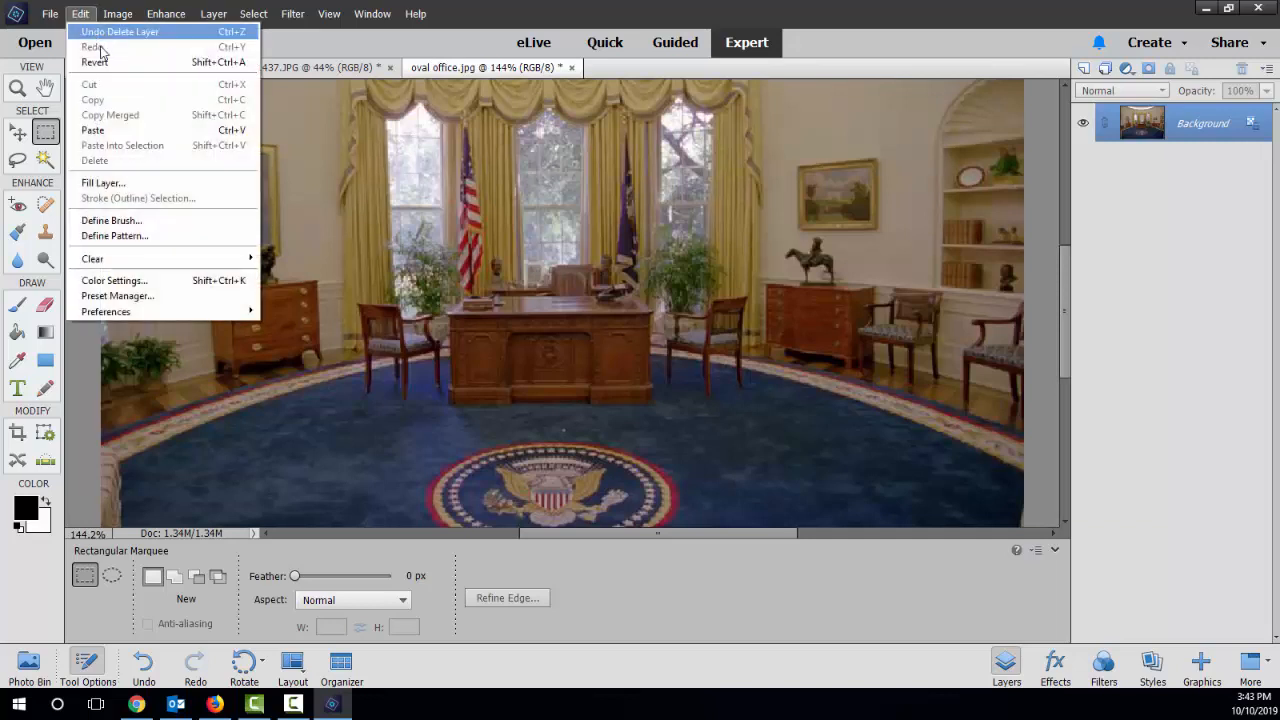
pyautogui.click(98, 132)
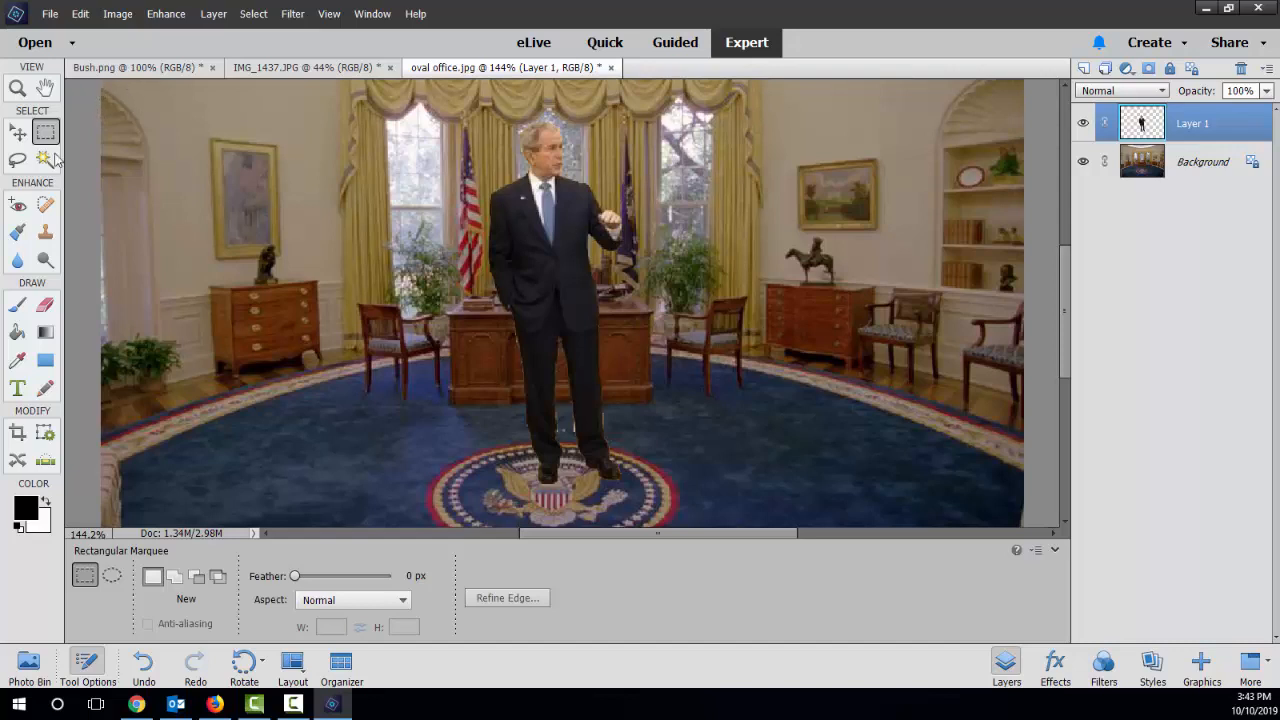
# Step: Move the pasted Bush figure to the left side of the desk and scale it to 90.70% width and 94.90% height
pyautogui.click(17, 135)
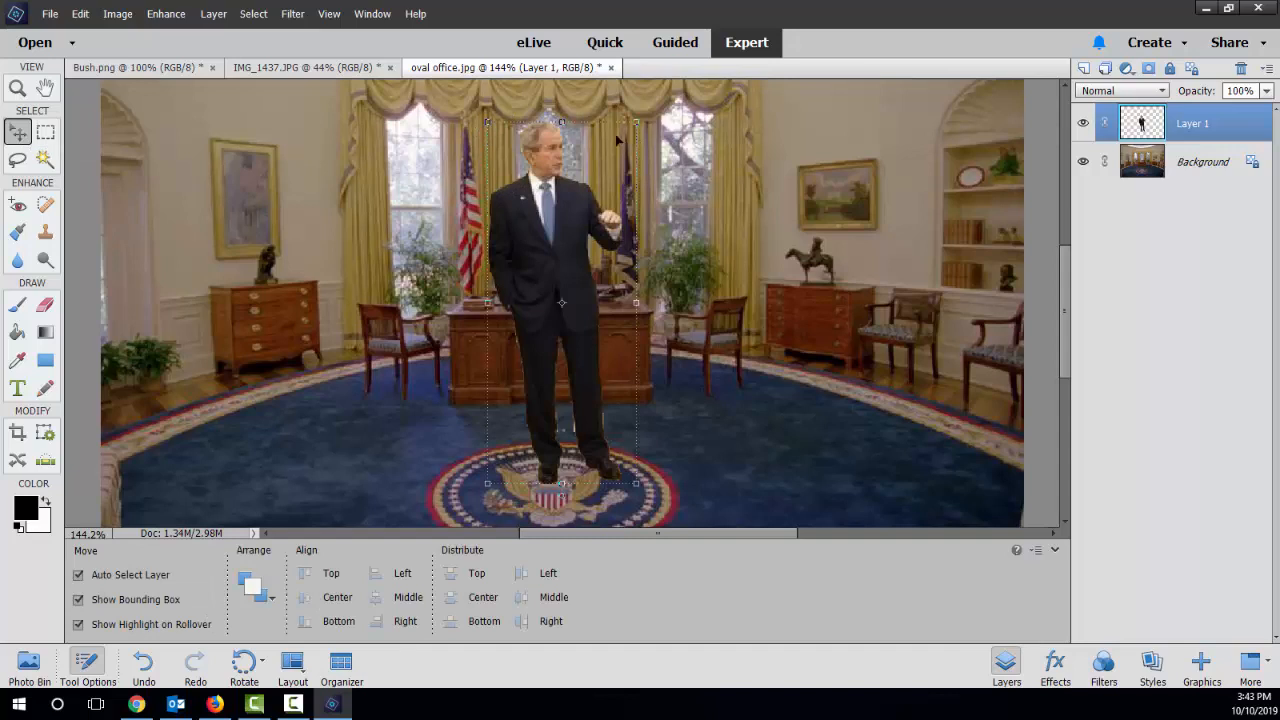
pyautogui.moveTo(568, 201); pyautogui.dragTo(475, 210)
pyautogui.moveTo(540, 131)
pyautogui.mouseDown()
pyautogui.moveTo(513, 183)
pyautogui.moveTo(548, 182)
pyautogui.moveTo(515, 187)
pyautogui.moveTo(531, 147)
pyautogui.mouseUp()
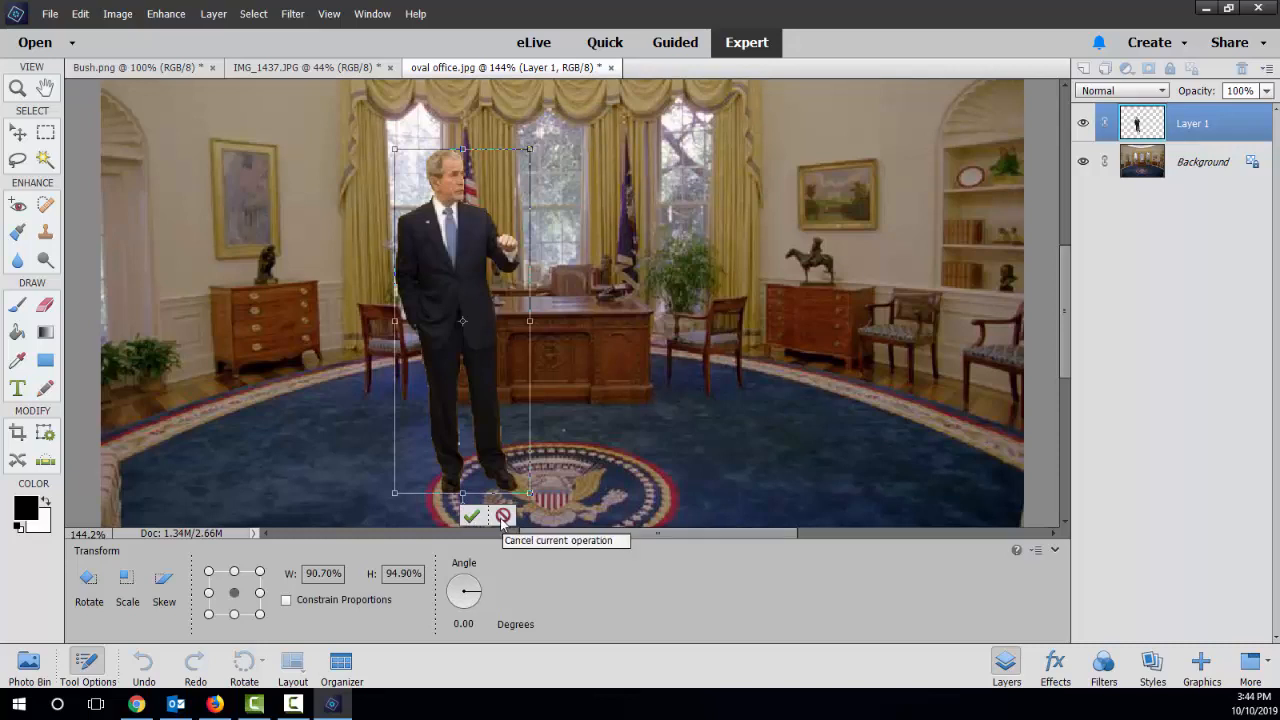
pyautogui.click(471, 517)
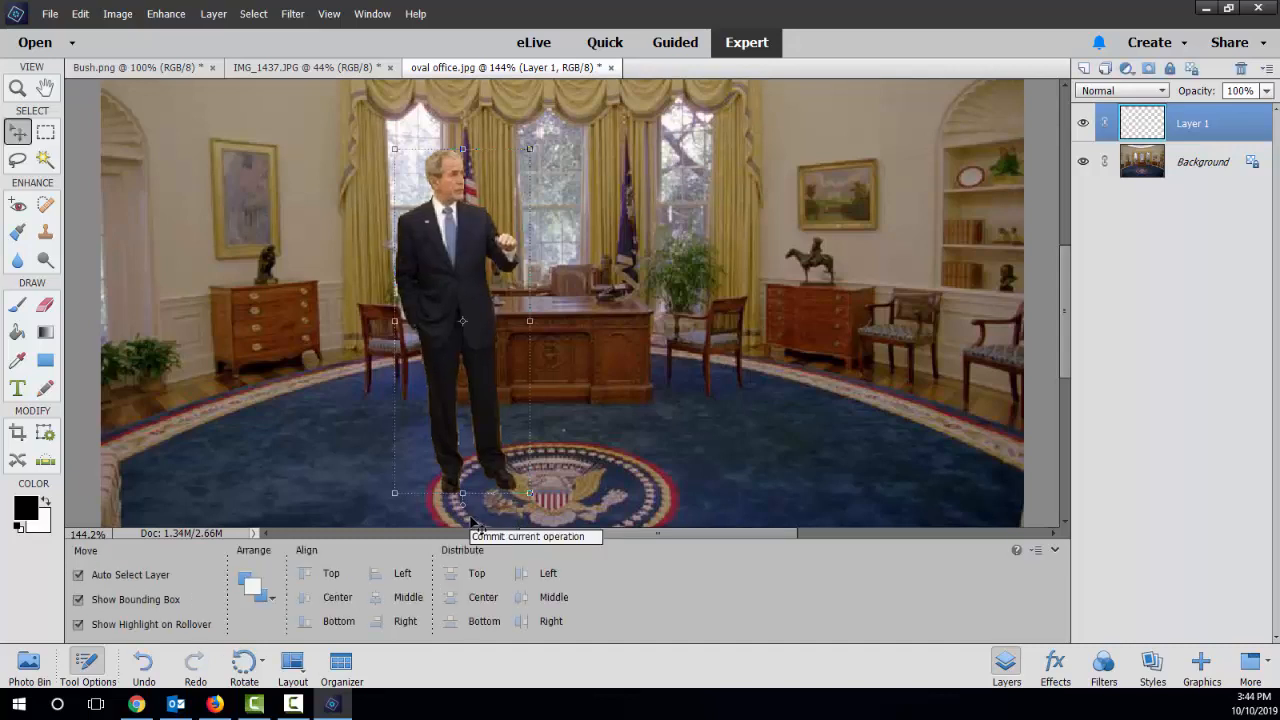
pyautogui.click(262, 432)
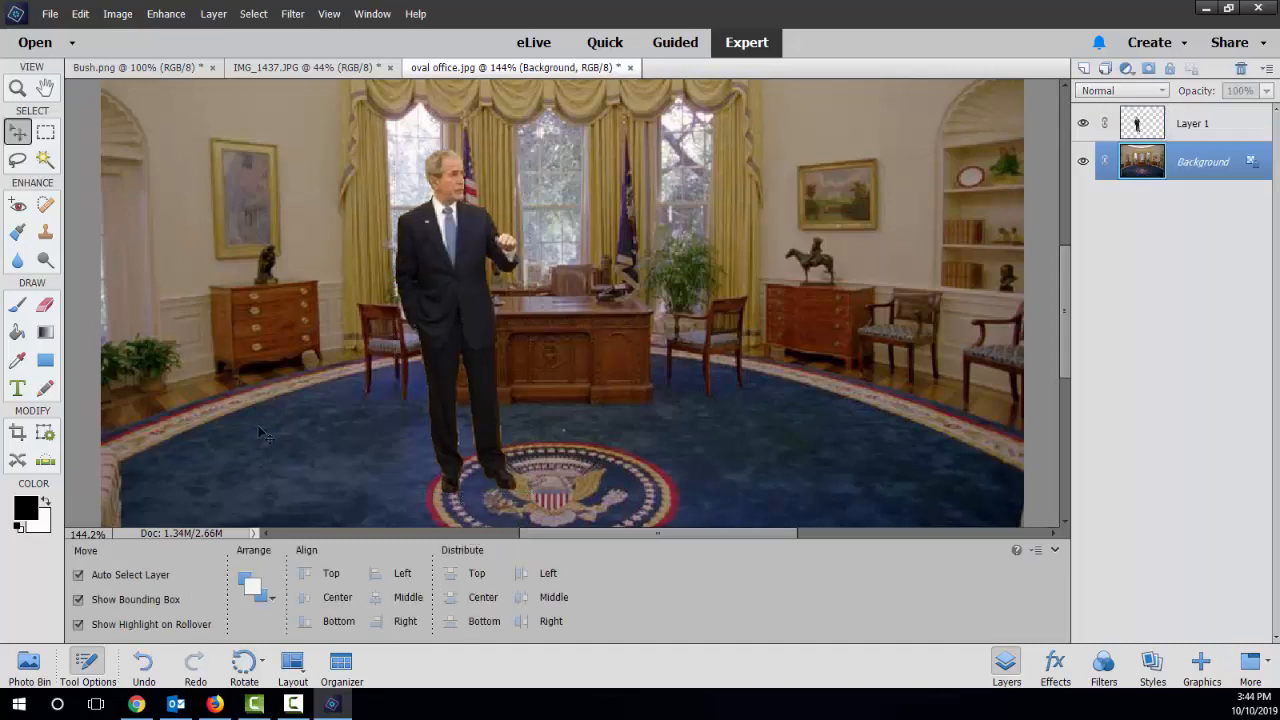